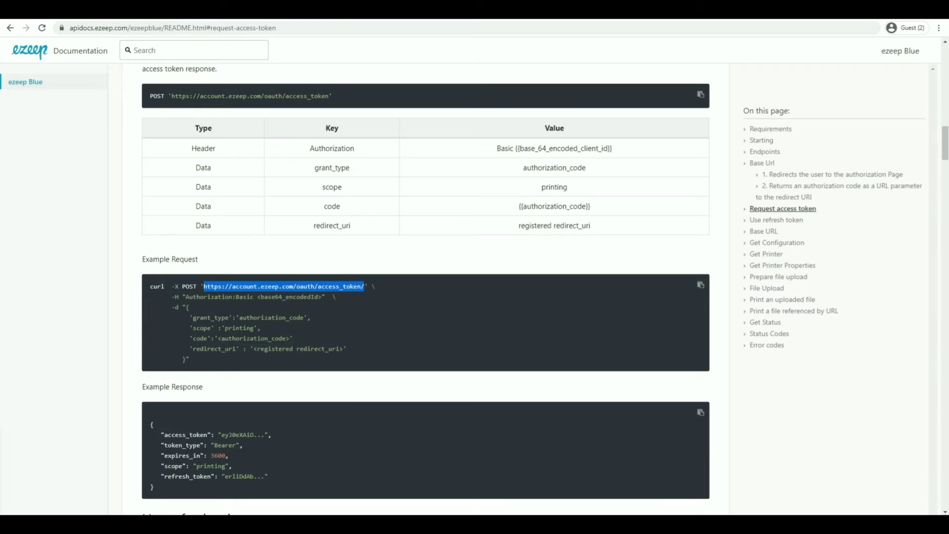
right_click(322, 121)
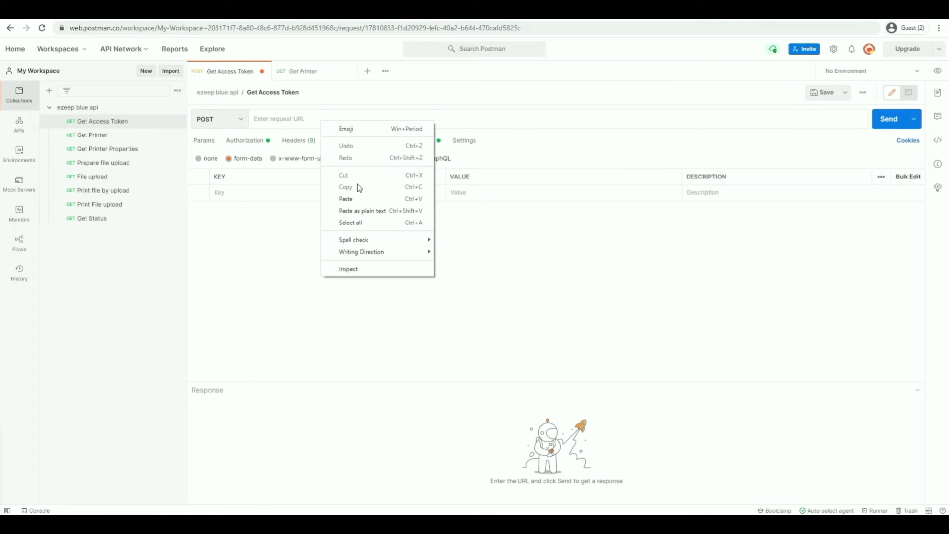
click(355, 199)
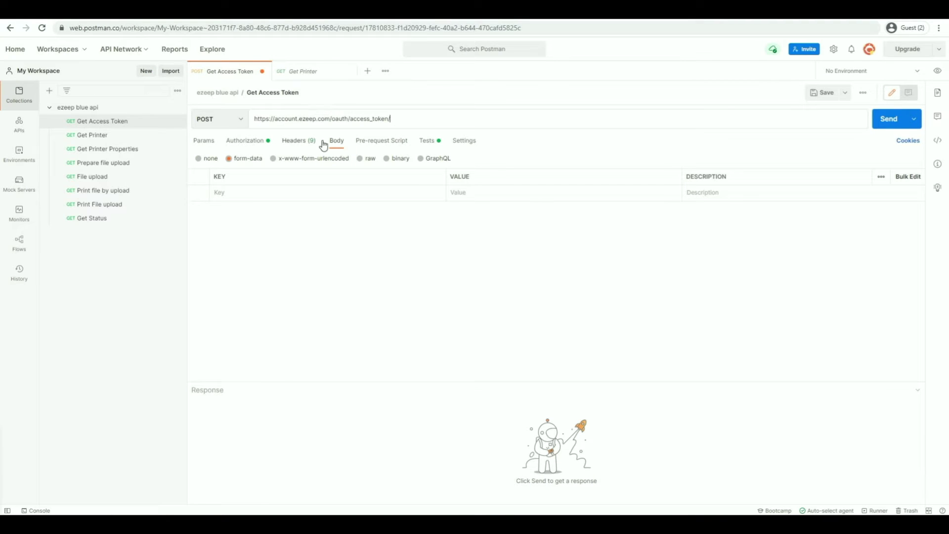
key(ctrl+Tab)
drag(222, 365, 237, 319)
click(320, 322)
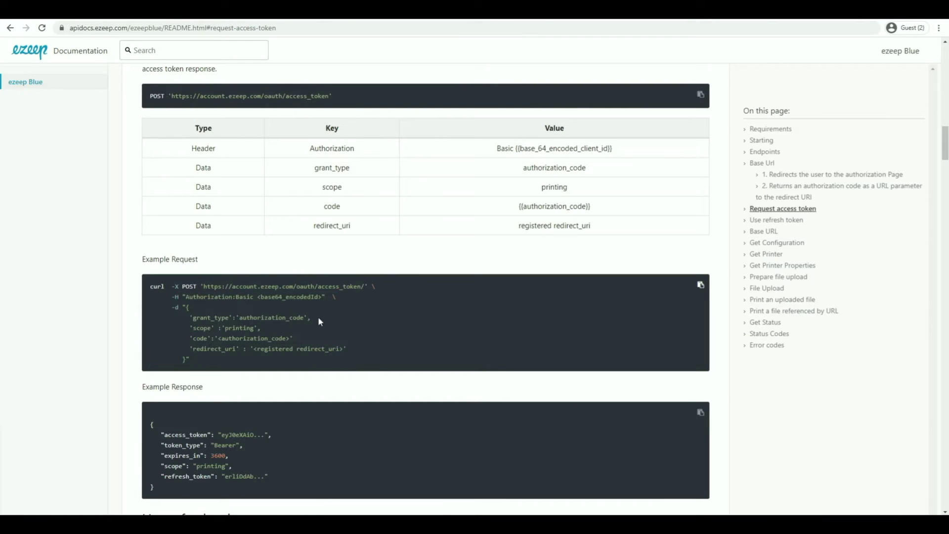
click(701, 285)
key(ctrl+Tab)
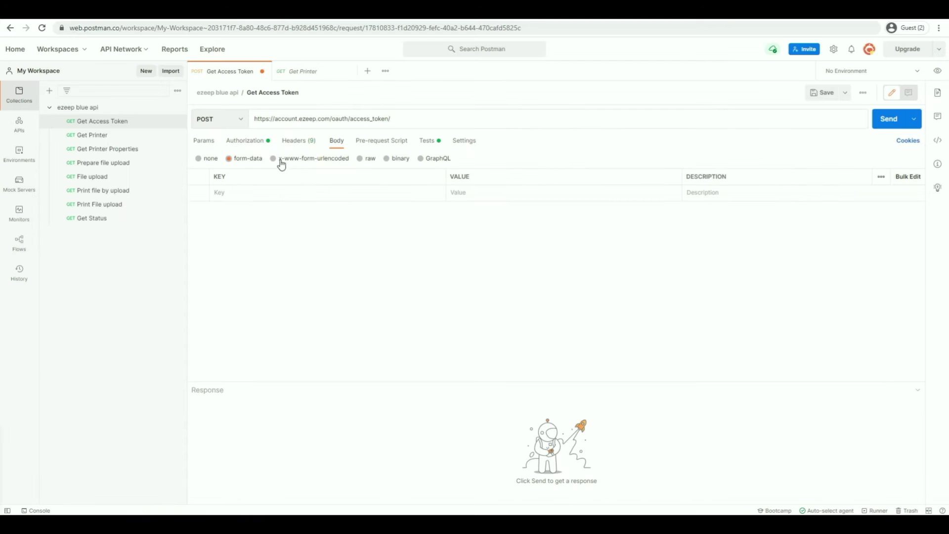
Step: Use form-data for the request body and add the key grant_type with the value authorization_code
click(229, 159)
click(255, 192)
text(grant_type)
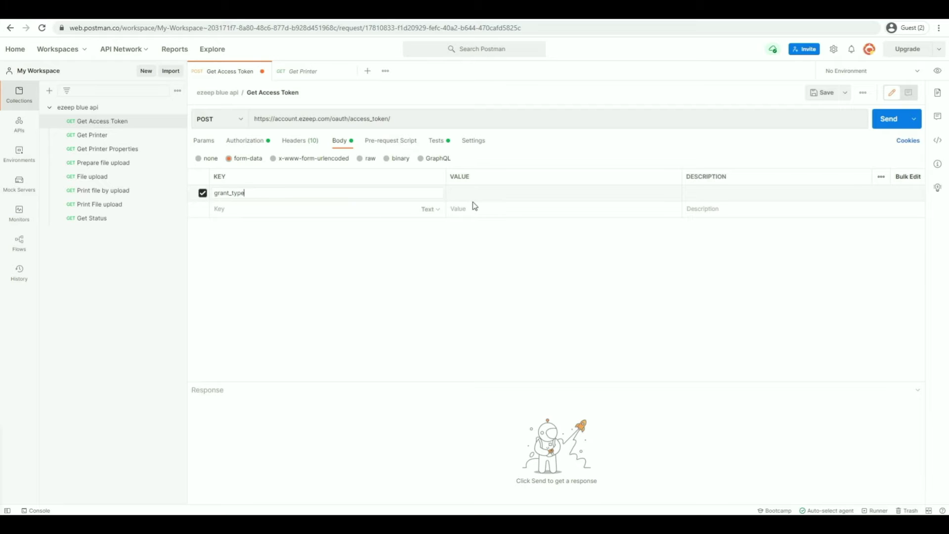
click(482, 192)
text(authorization)
key(BackSpace)
key(BackSpace)
key(BackSpace)
text(ion_code)
Step: Add a second form-data parameter with the key scope and the value printing
click(277, 209)
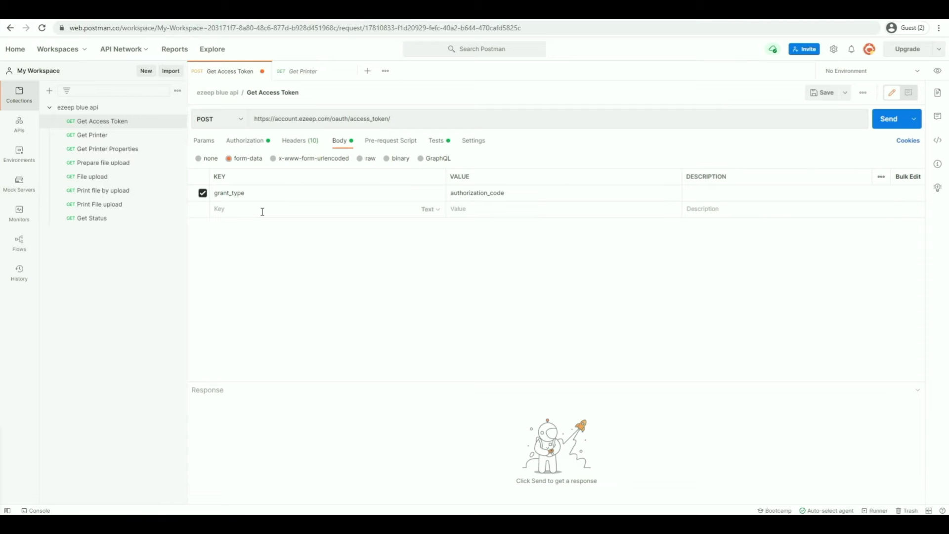
click(262, 212)
text(scope)
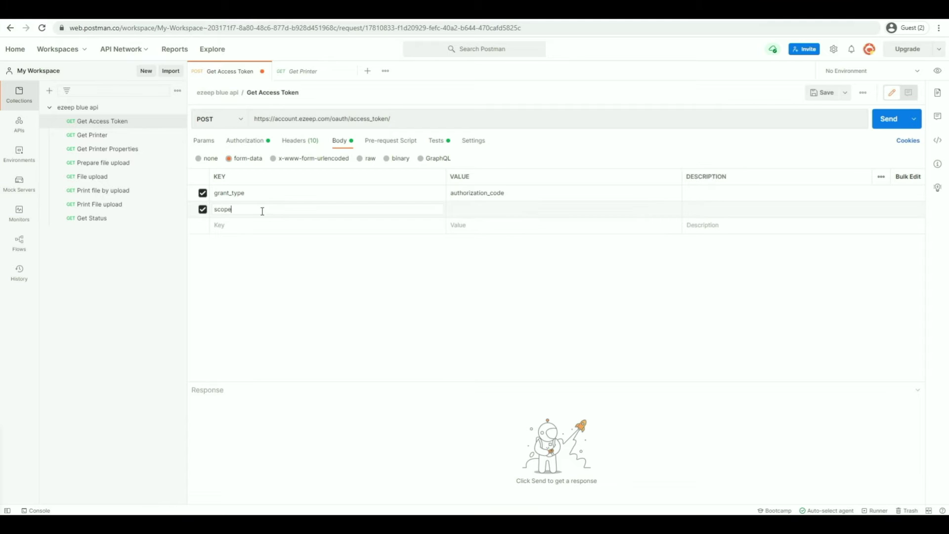
click(519, 206)
text(printing)
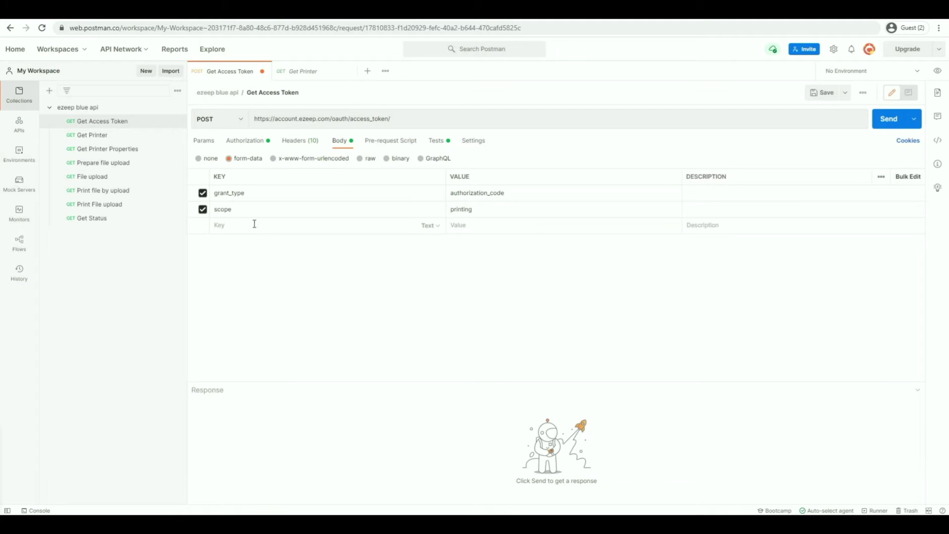
Step: Add two more form-data keys to the request body: code and redirect_uri
click(254, 225)
text(code)
click(234, 241)
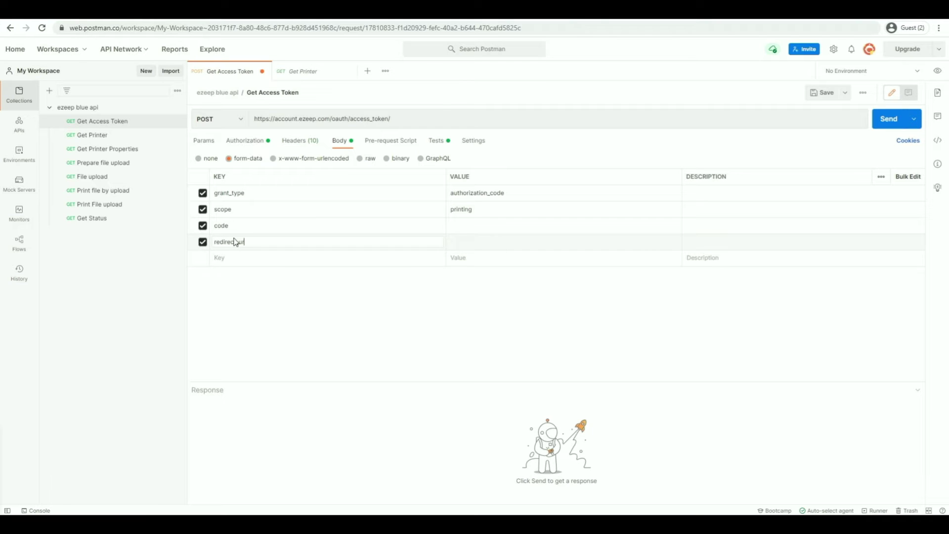
click(530, 239)
text(http://)
key(alt+Tab)
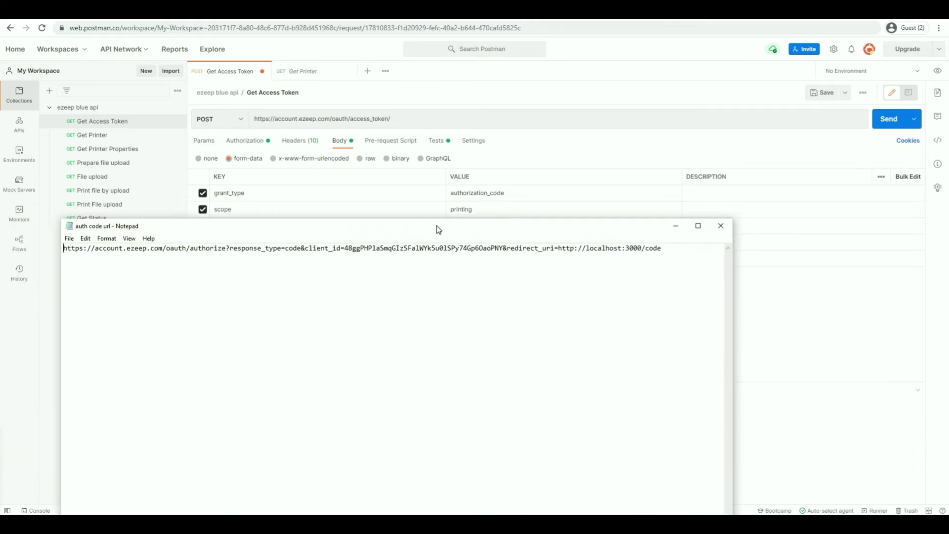
drag(437, 225, 446, 225)
drag(676, 248, 567, 250)
right_click(582, 247)
click(618, 282)
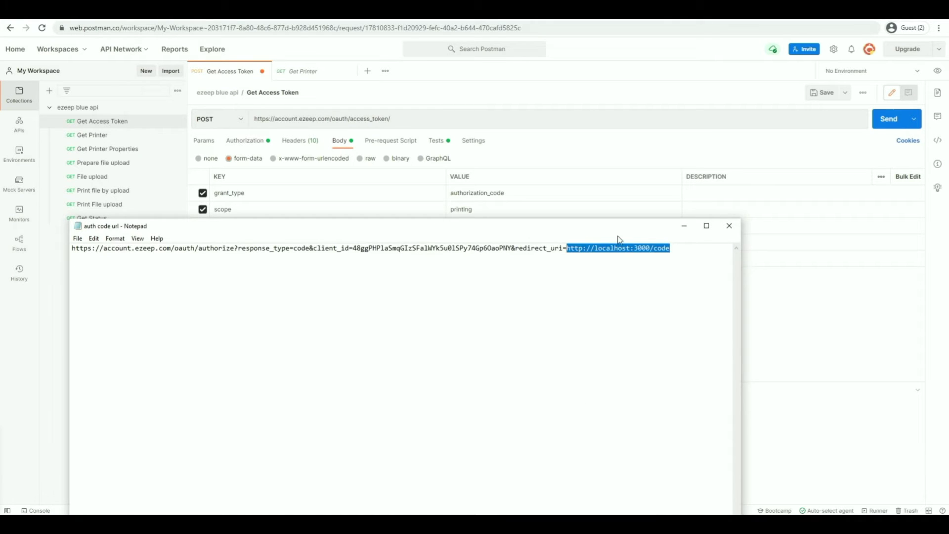
key(alt+Tab)
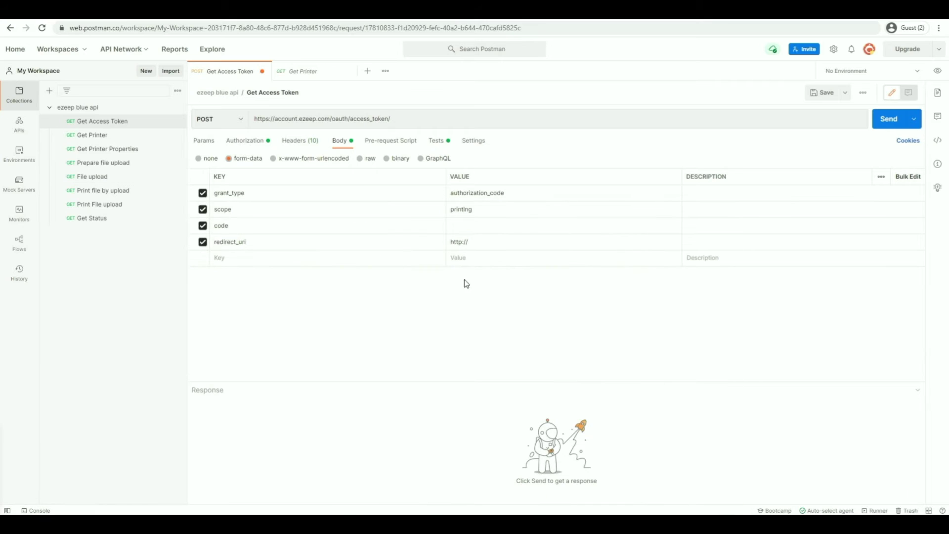
triple_click(452, 241)
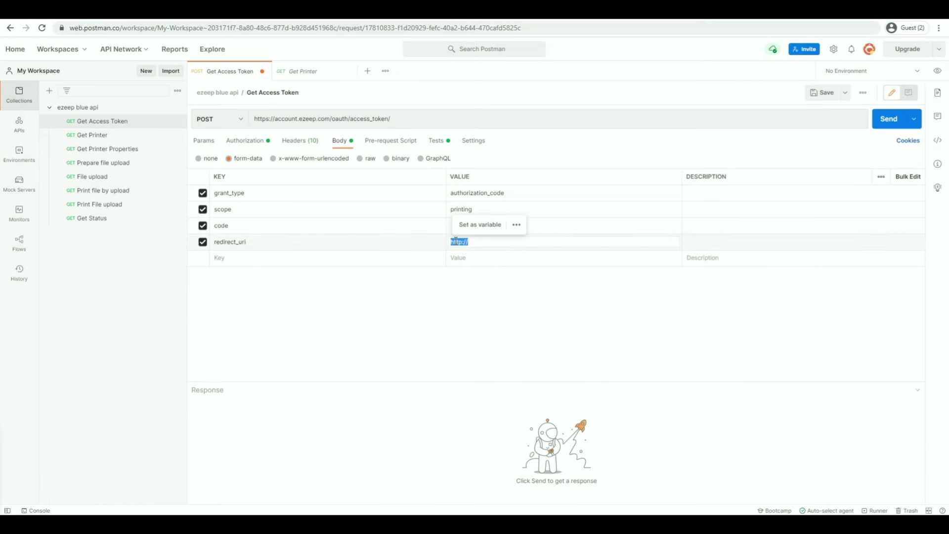
right_click(455, 240)
click(489, 291)
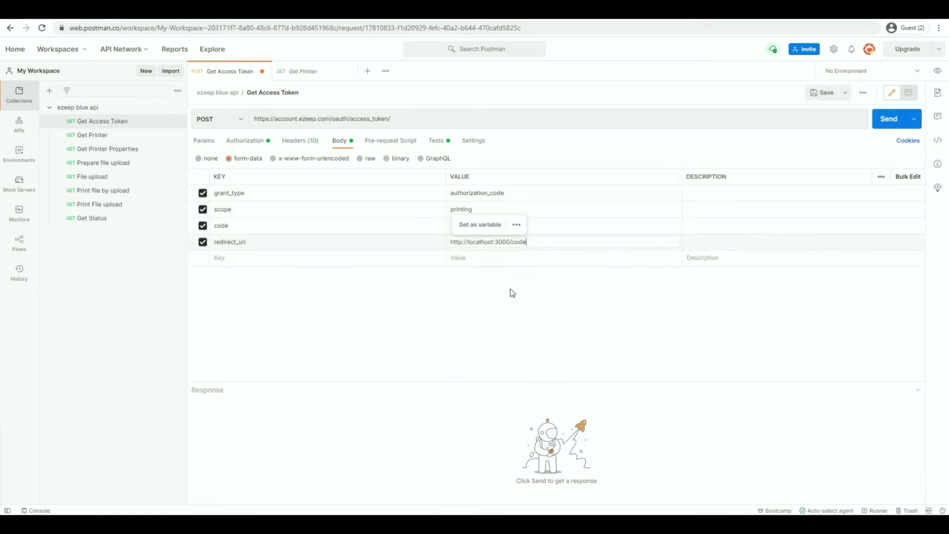
Step: Fill in the request's Basic Auth credentials by pasting the client ID as username and the password in its field
click(555, 225)
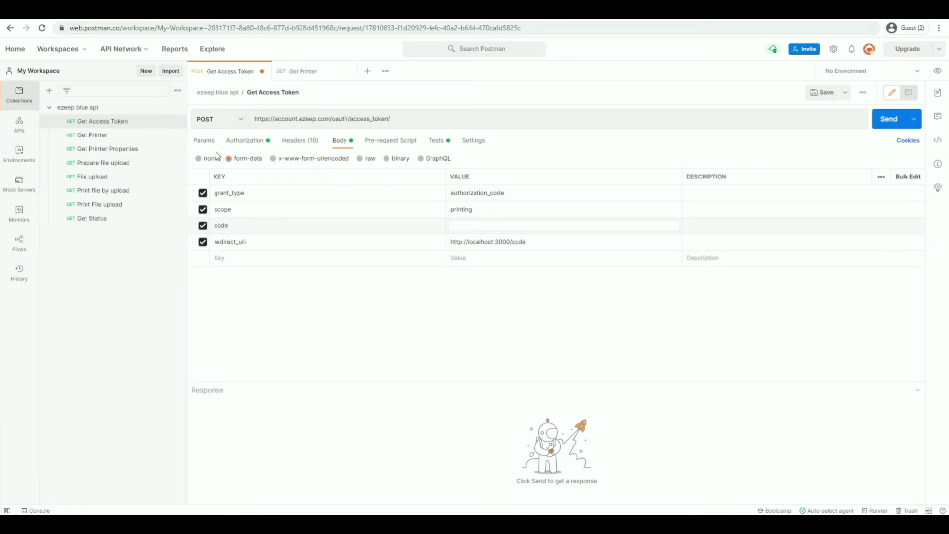
click(256, 144)
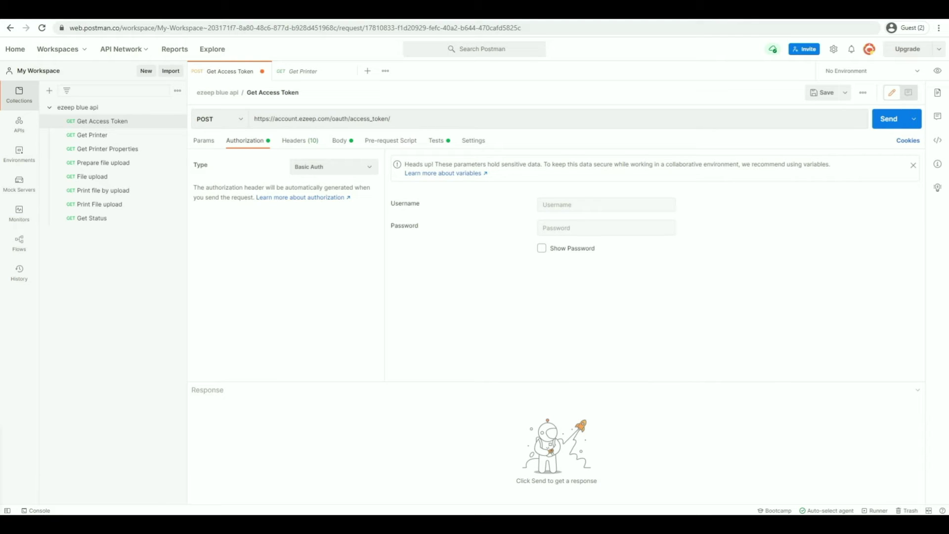
click(616, 207)
right_click(615, 207)
click(657, 282)
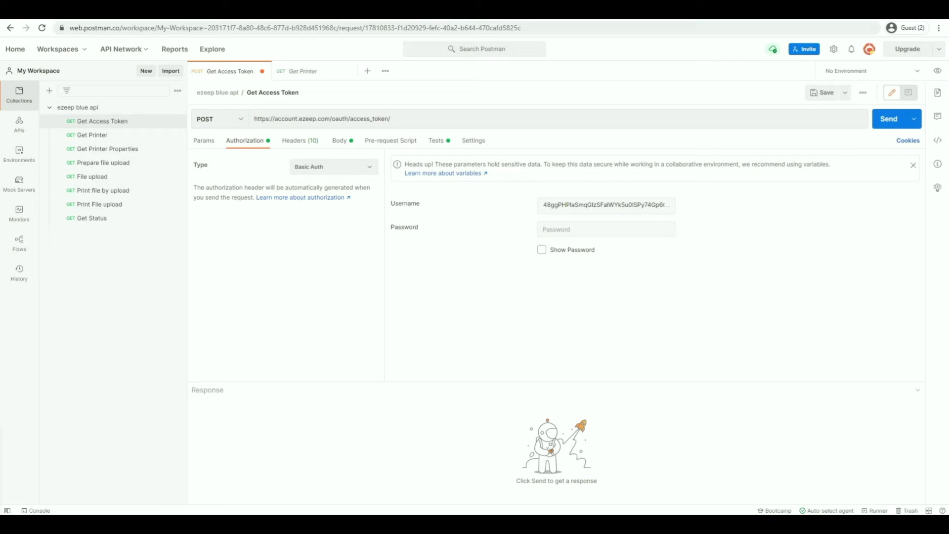
click(598, 229)
right_click(597, 229)
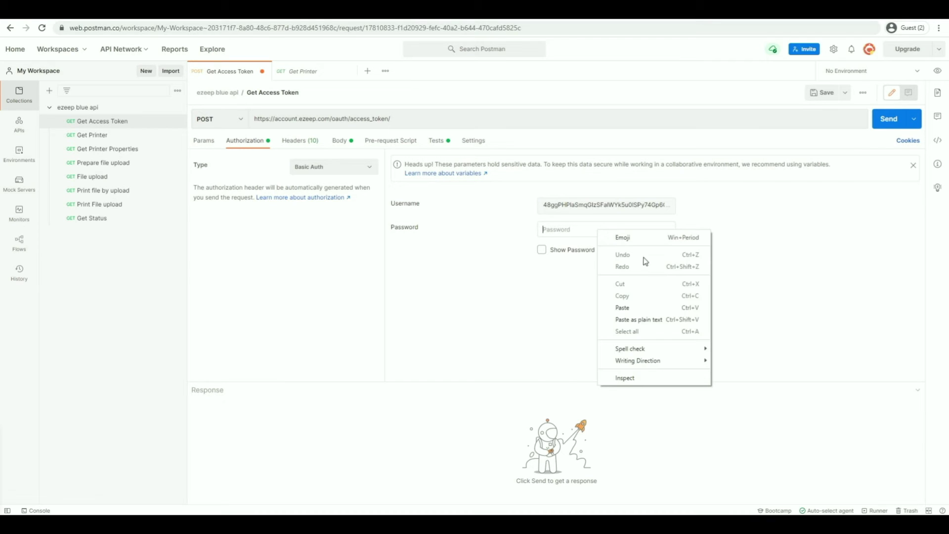
click(638, 309)
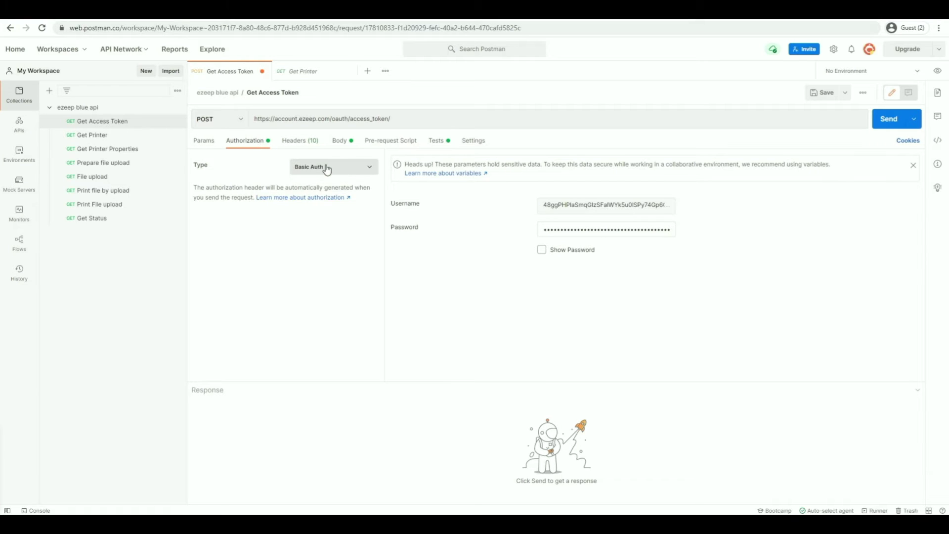
click(342, 142)
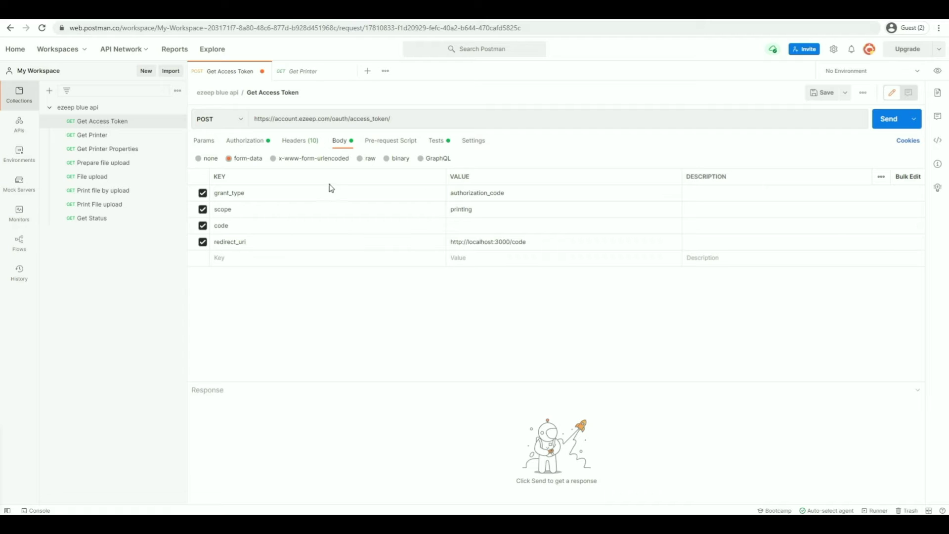
click(488, 228)
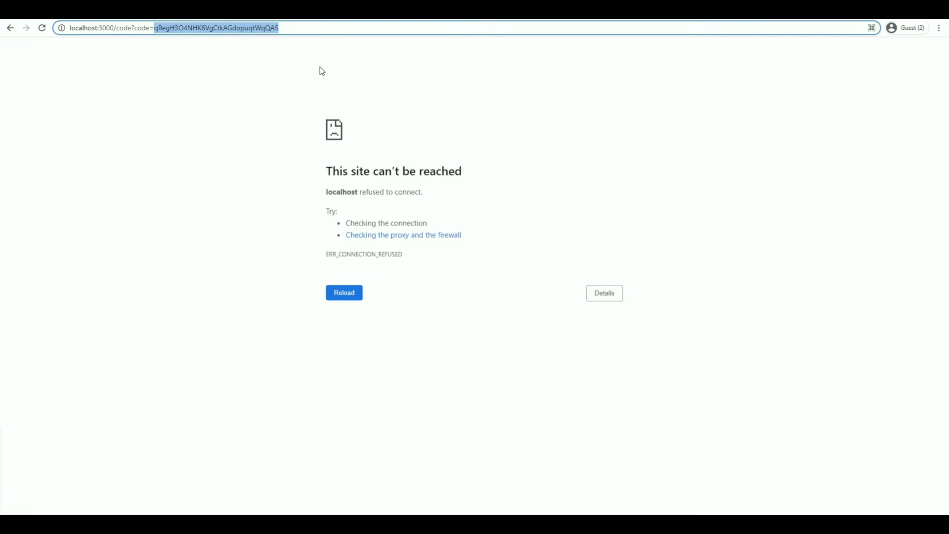
drag(326, 31, 74, 28)
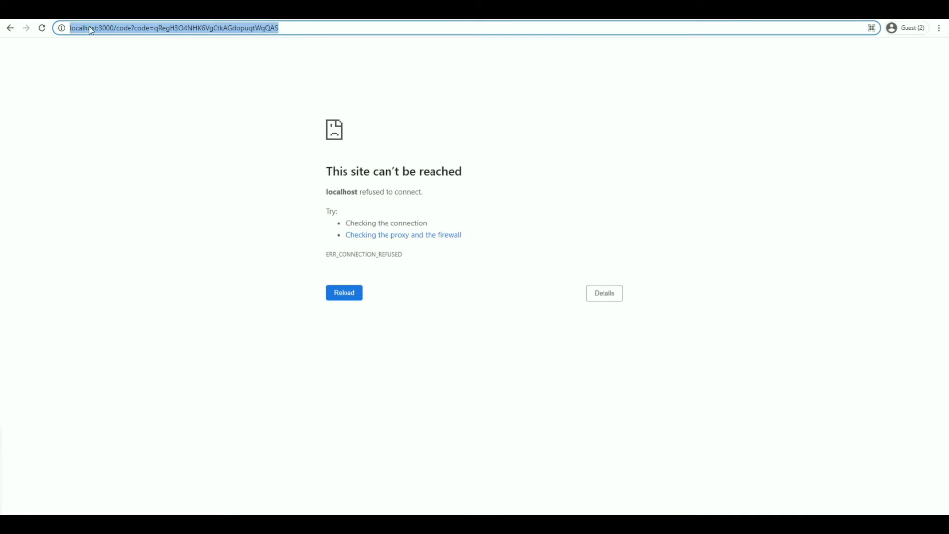
right_click(243, 31)
click(296, 95)
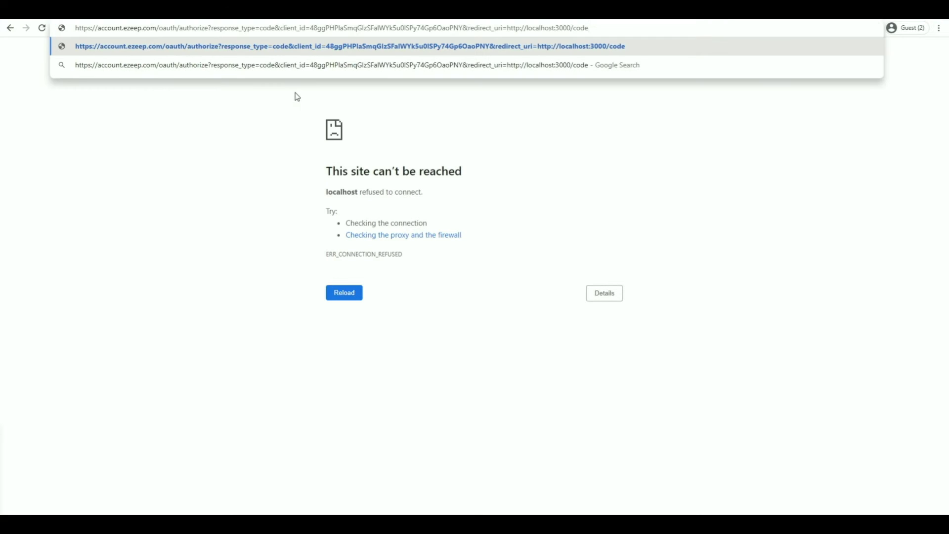
key(Return)
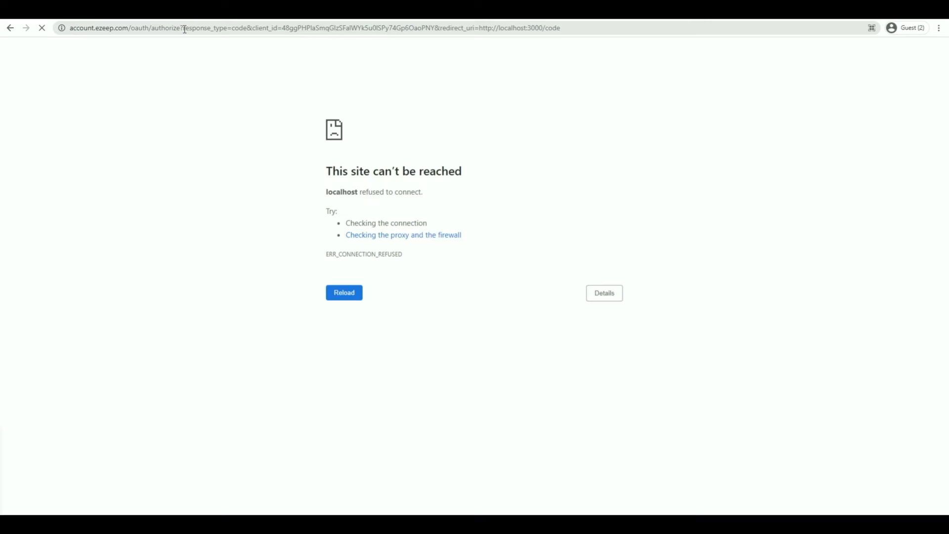
Step: Copy the authorization code from the redirected localhost address and paste it as the value of the code parameter in Postman
click(281, 28)
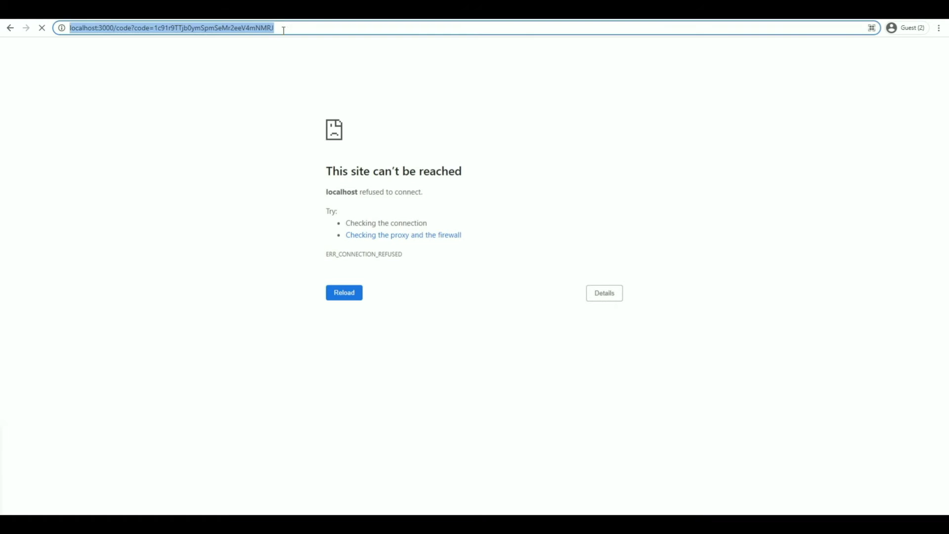
drag(284, 25, 154, 28)
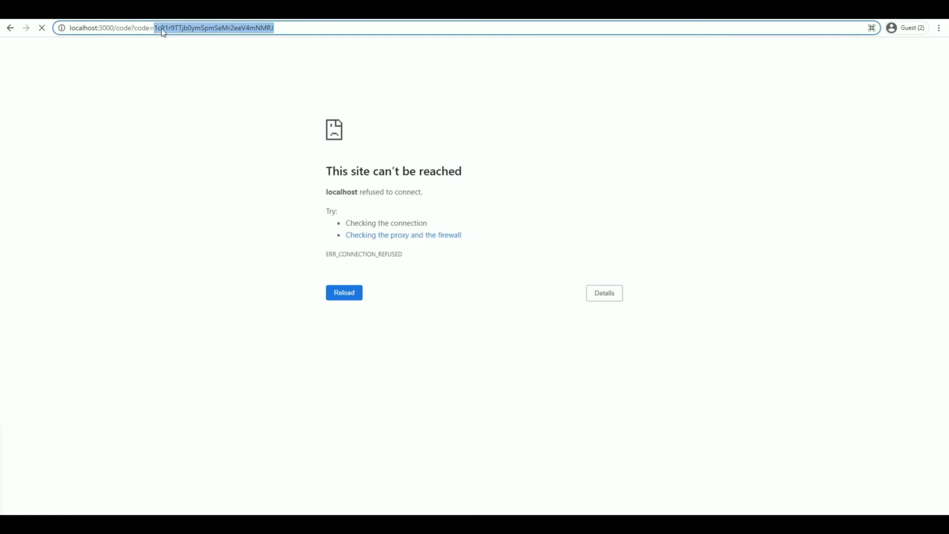
right_click(162, 28)
click(207, 83)
key(ctrl+Tab)
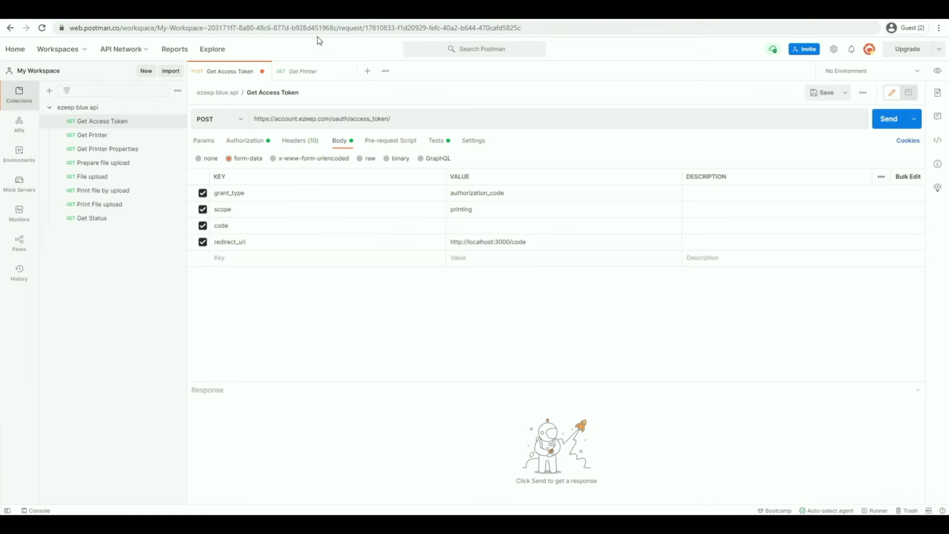
click(515, 227)
right_click(515, 227)
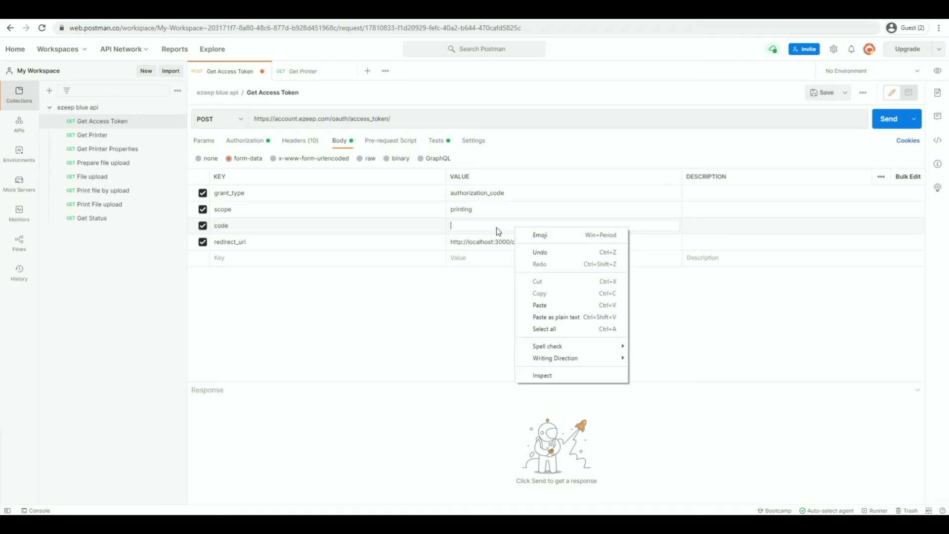
click(540, 304)
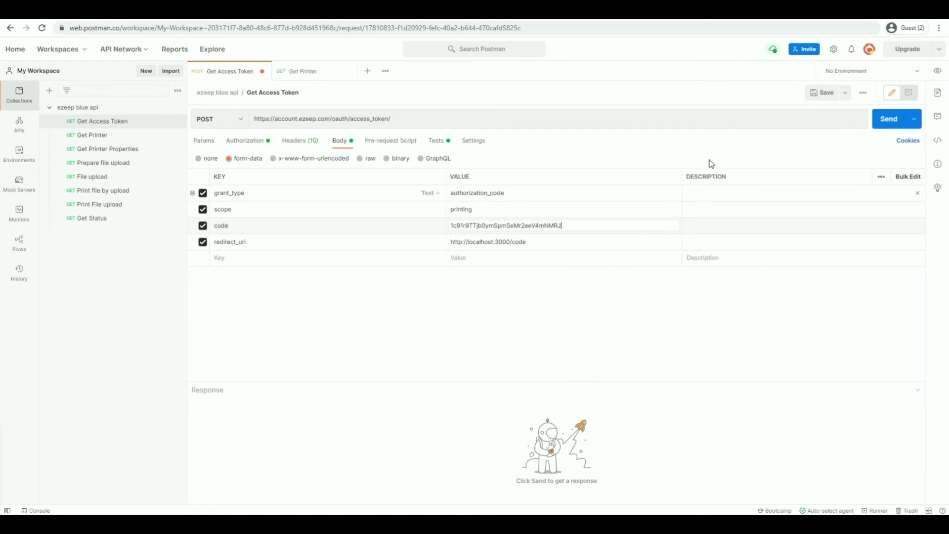
Step: Send the access token request and select the access_token entry in the enlarged response area
click(887, 128)
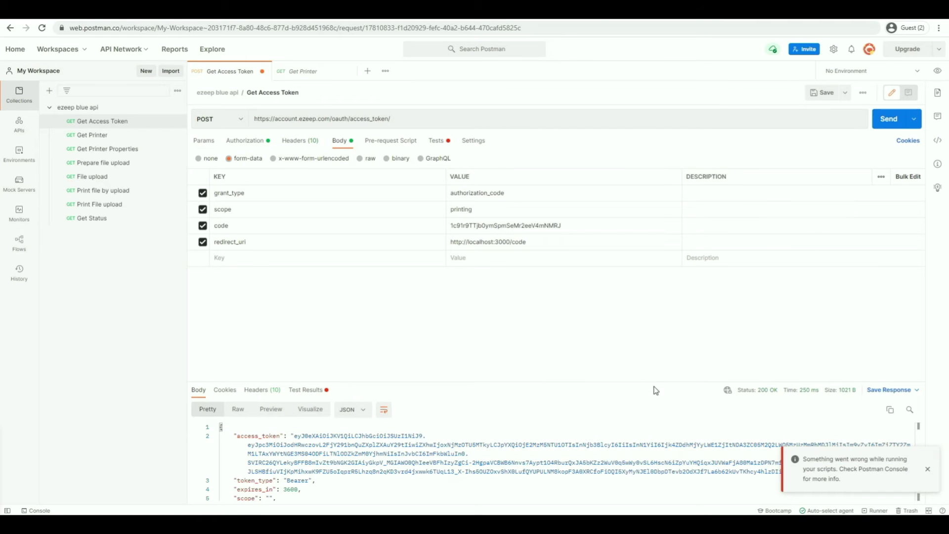
drag(655, 388, 655, 324)
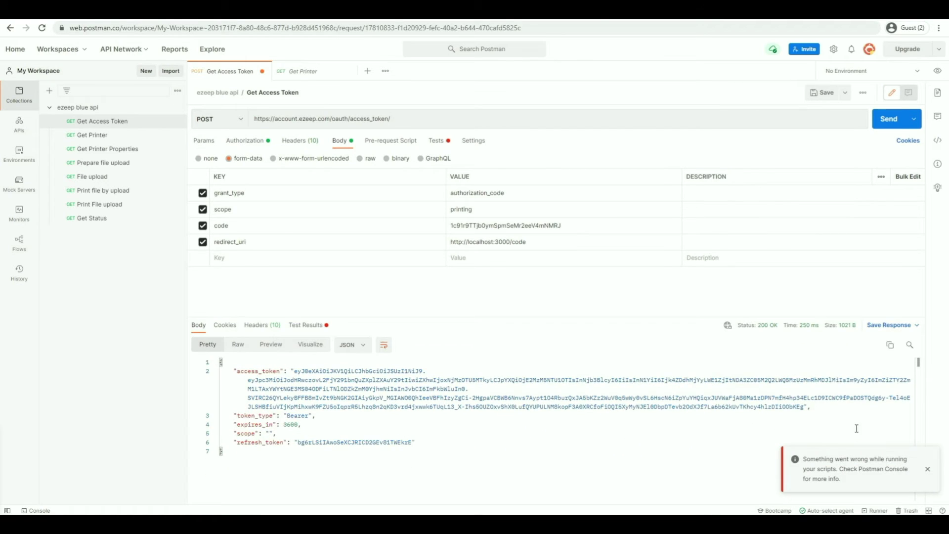
click(928, 473)
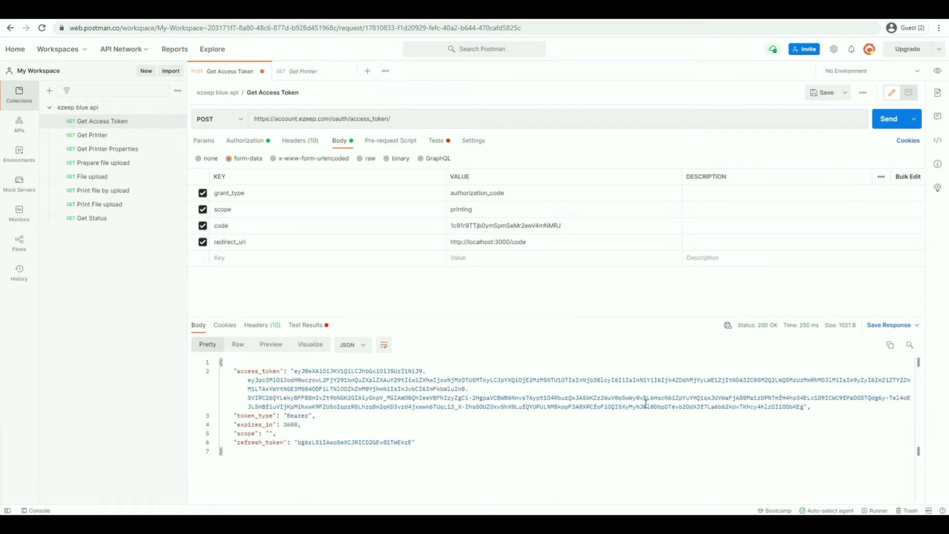
drag(811, 406, 233, 371)
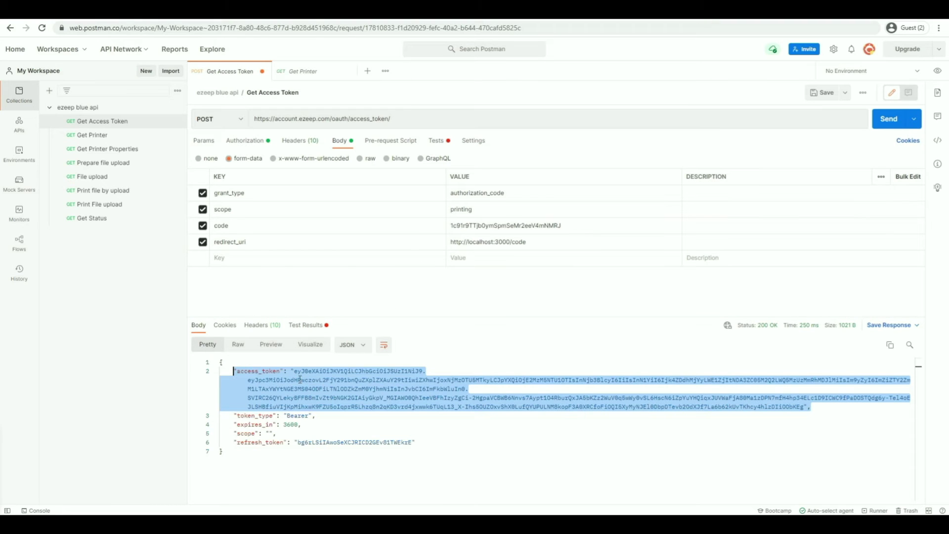
Step: Check the environment and global variables overview, and save the Get Access Token request
click(939, 74)
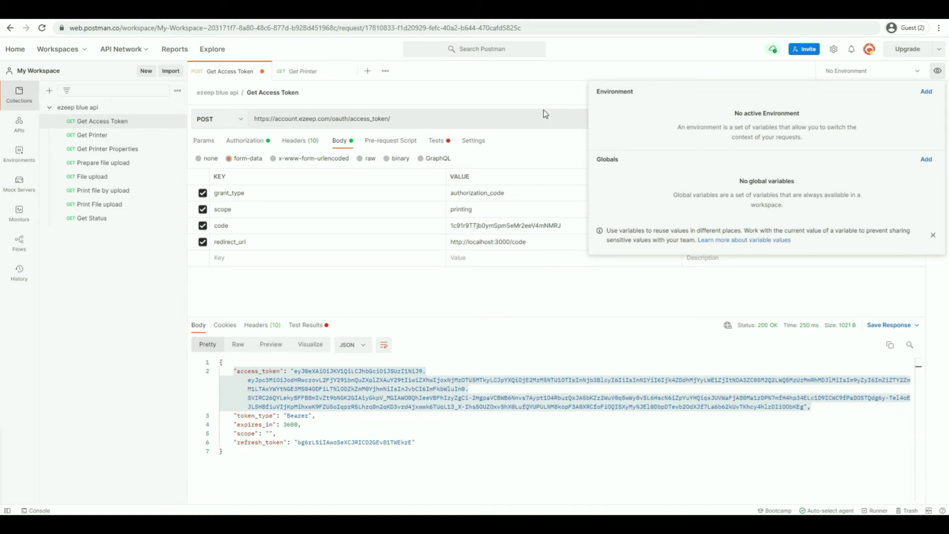
click(531, 100)
click(827, 93)
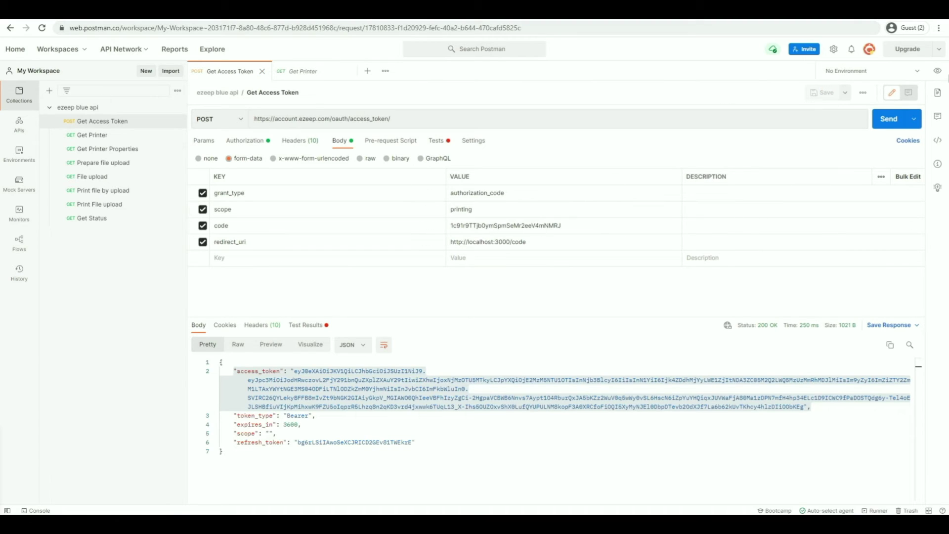
Step: Create a new environment named "ezeep blue" and make it the active environment
click(938, 72)
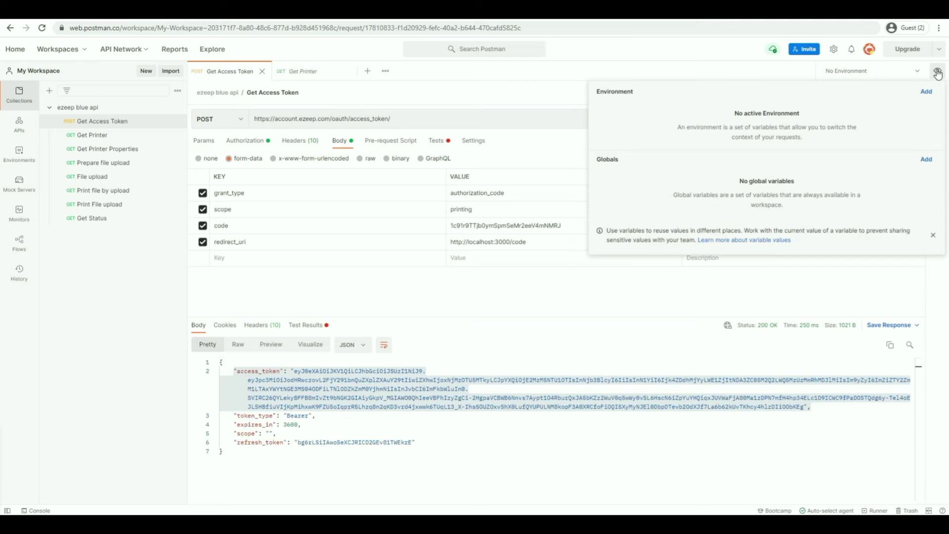
click(926, 93)
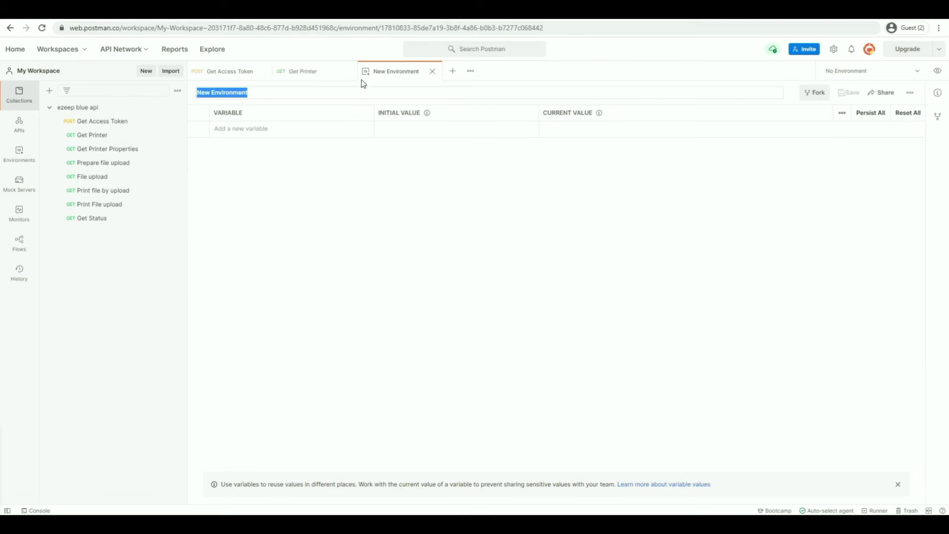
key(BackSpace)
text(ezeep blue)
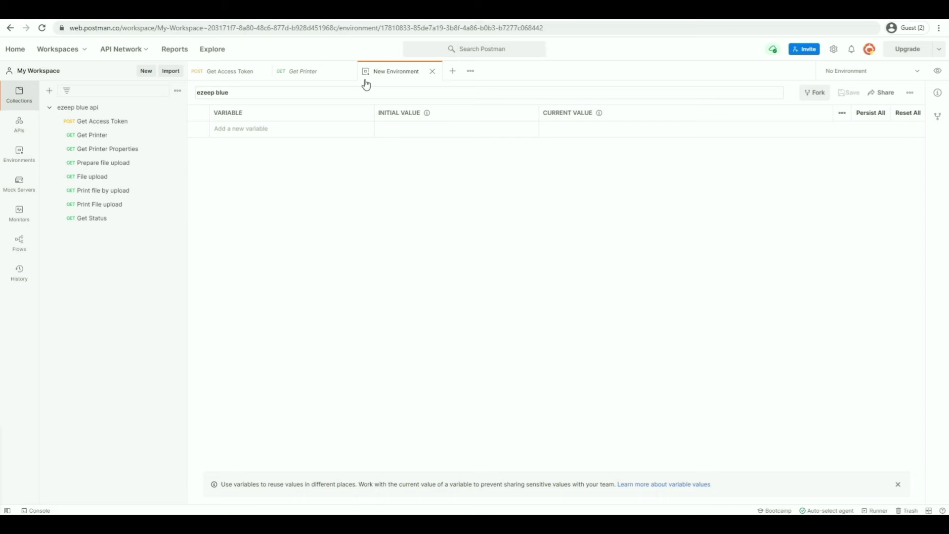
click(459, 235)
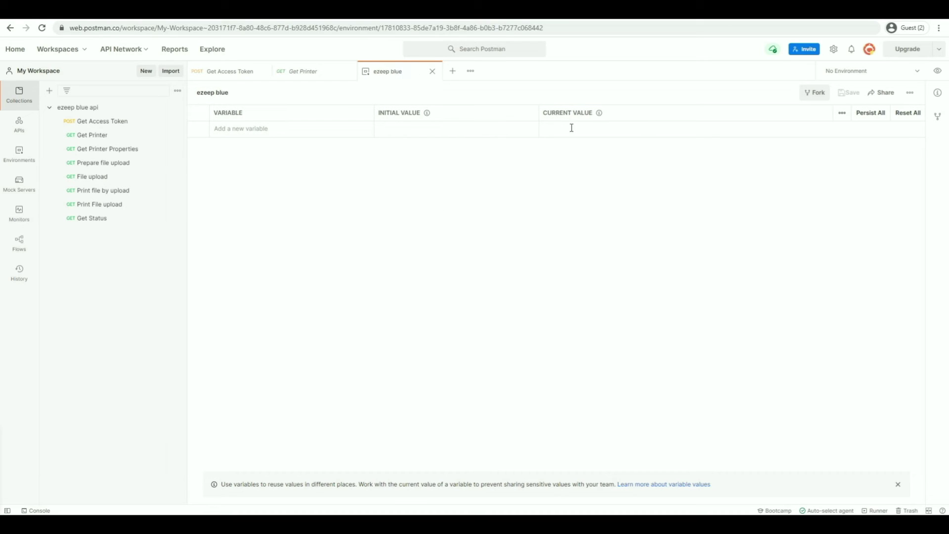
click(916, 71)
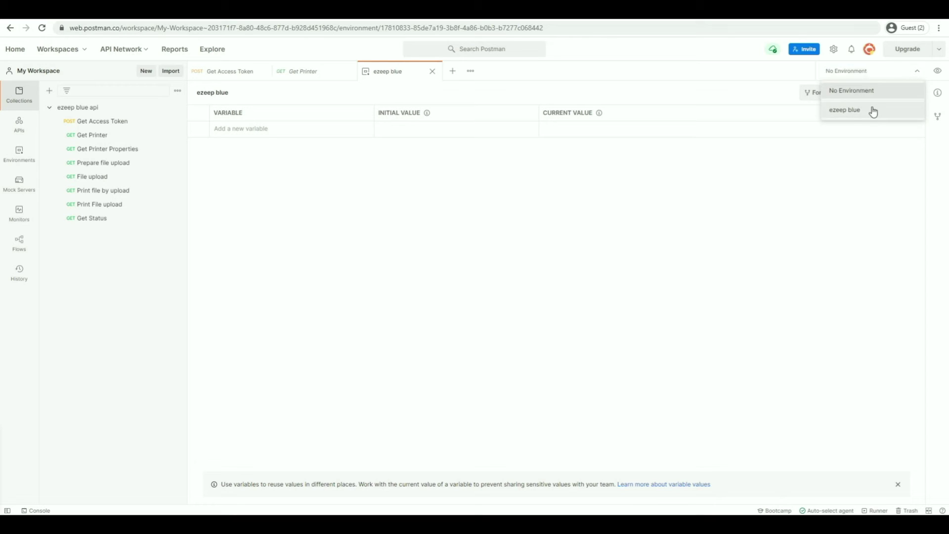
click(872, 110)
Step: In the Get Access Token request's test script, add the line var JSONResponse = JSON.parse(responseBody)
click(330, 73)
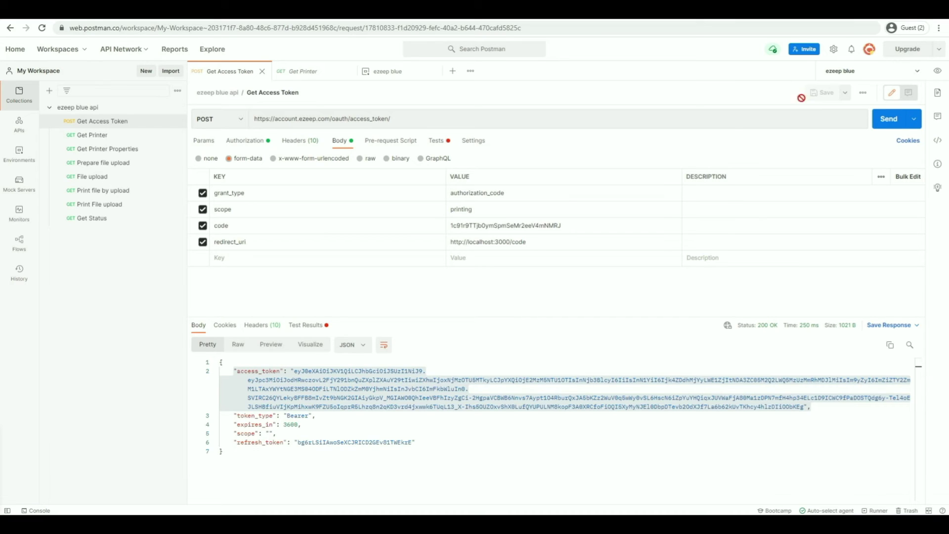
drag(532, 317, 539, 371)
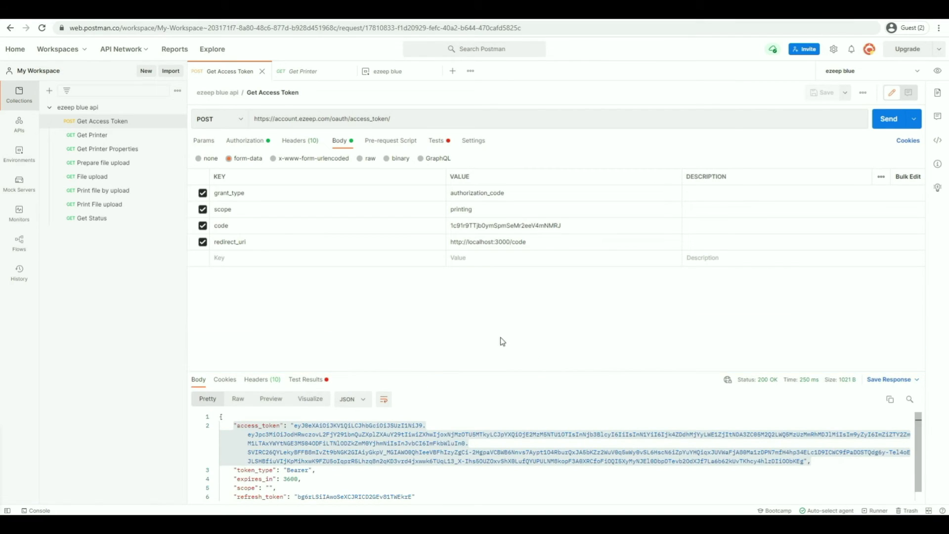
drag(460, 370, 468, 339)
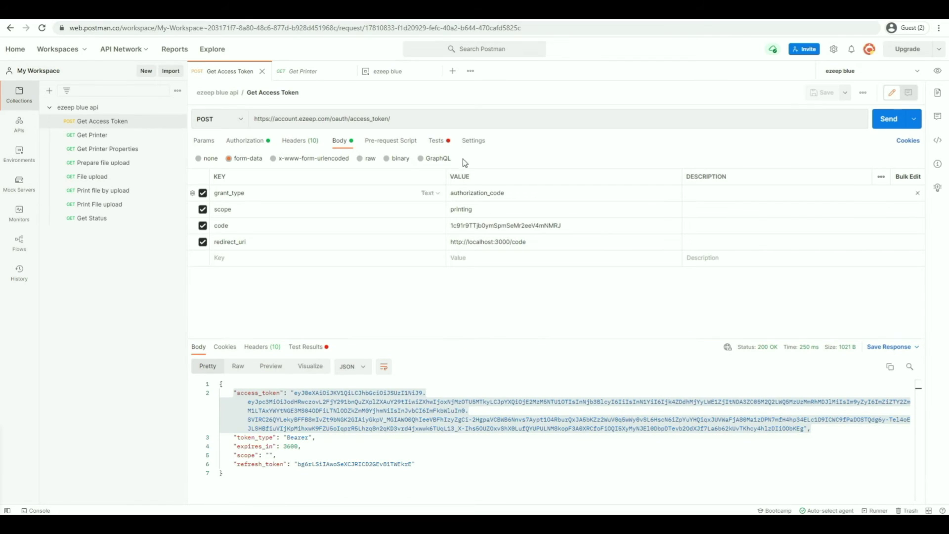
click(437, 142)
click(273, 158)
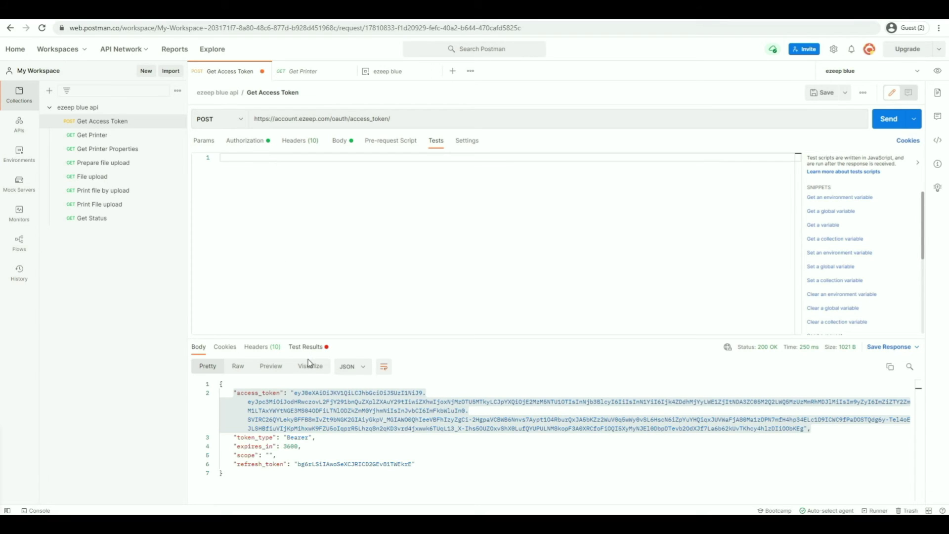
text(v)
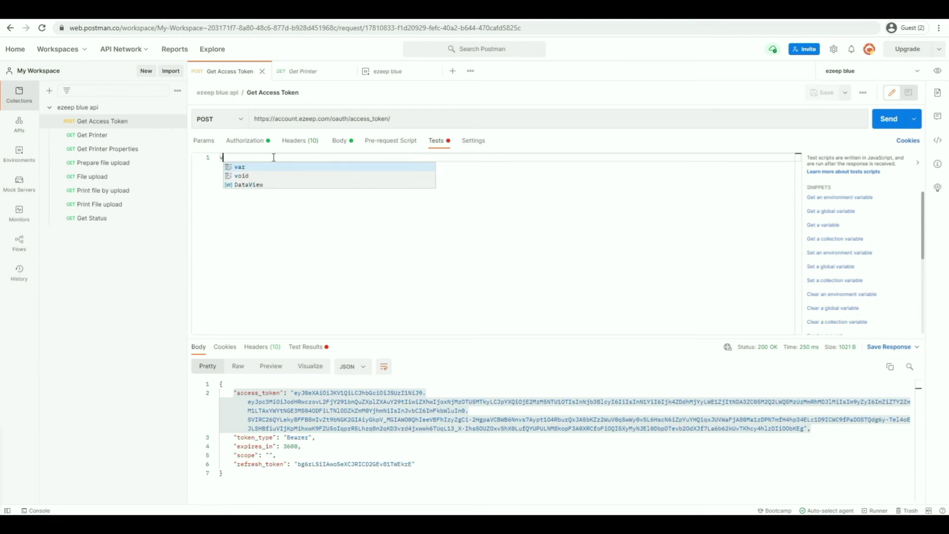
text(ar JSONResponse)
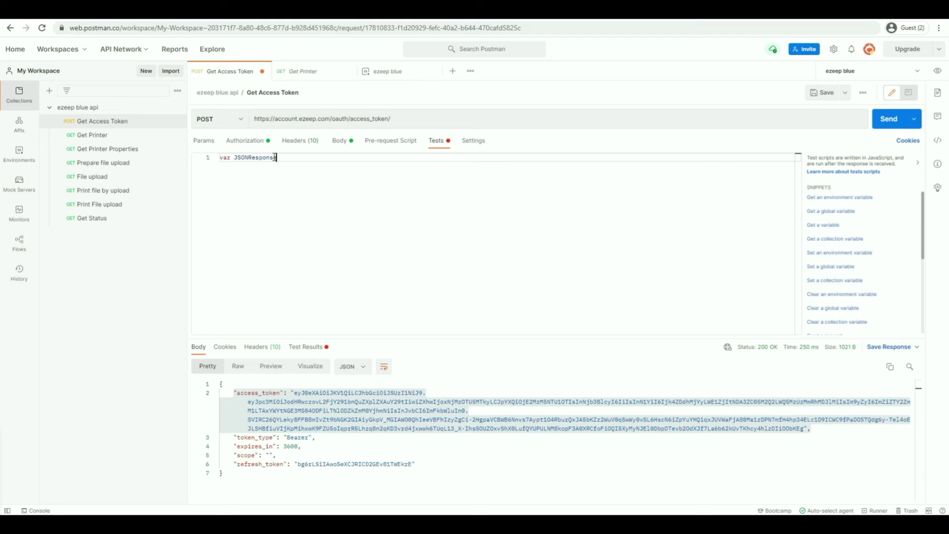
text( = JSON)
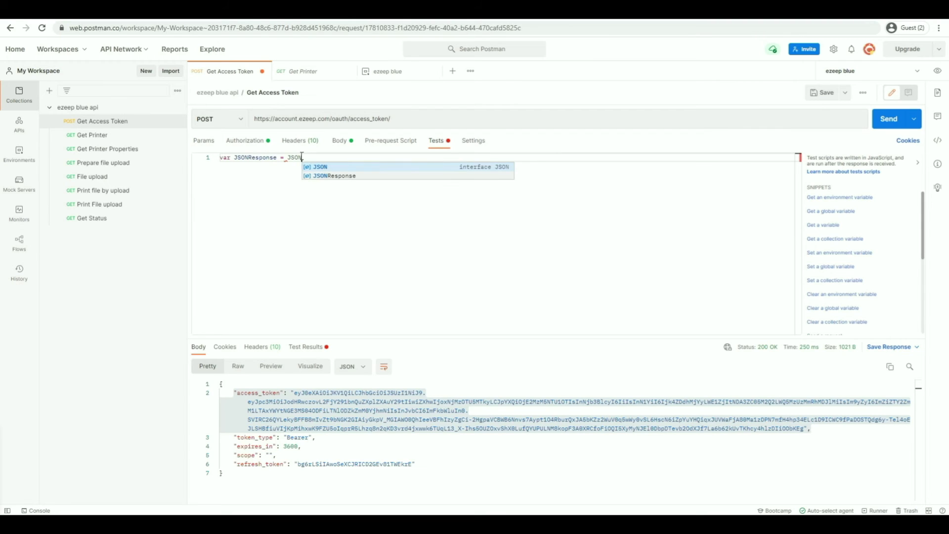
text(.parse()
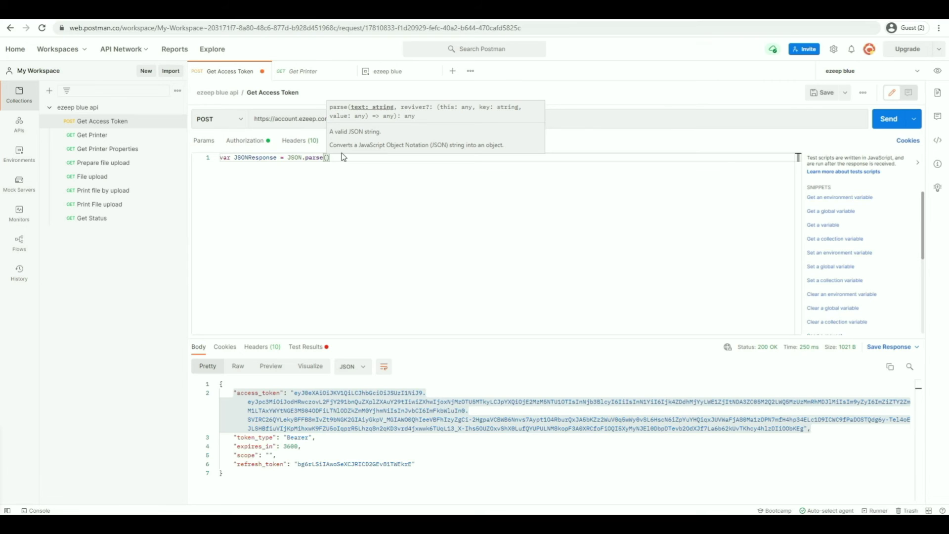
text(responseBody)
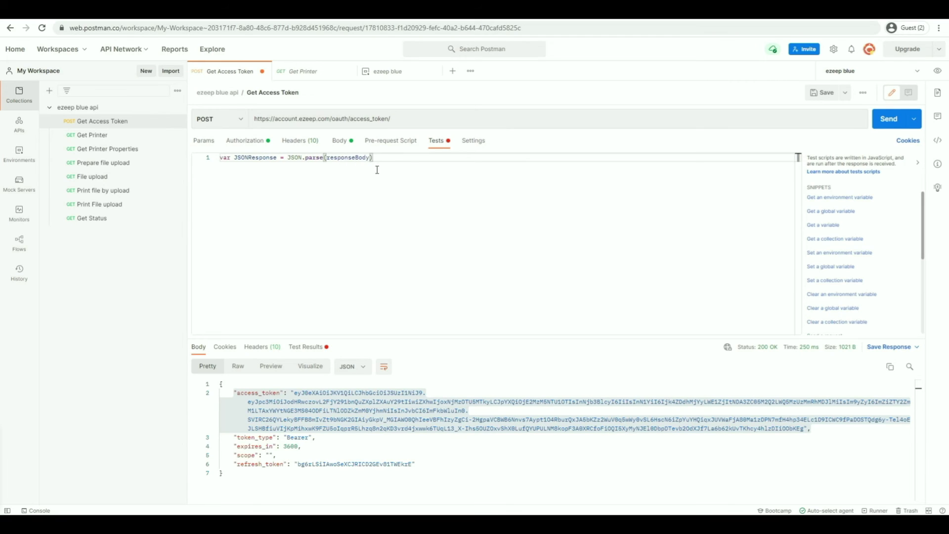
key(Return)
key(Return)
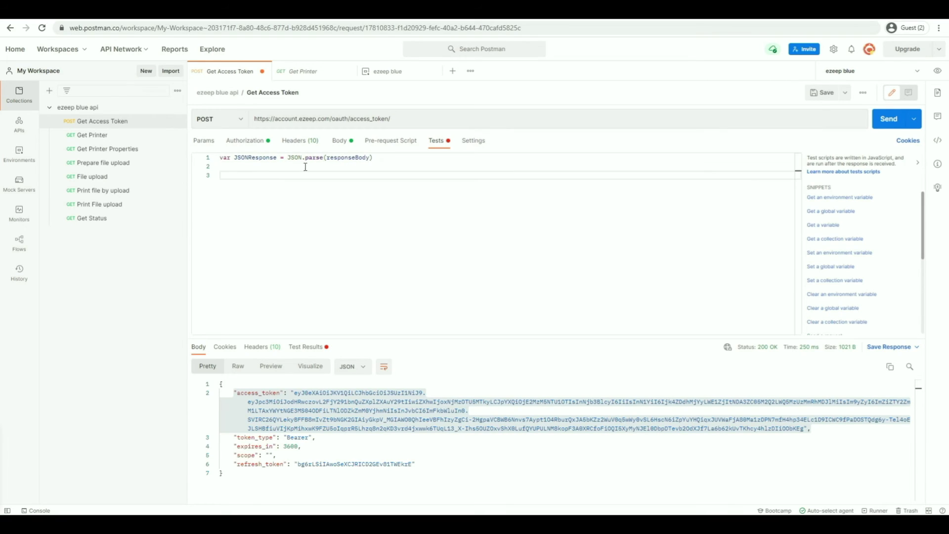
Step: Add the line var accessToken = JSONResponse.access_token to the test script, followed by blank lines
drag(358, 487, 215, 385)
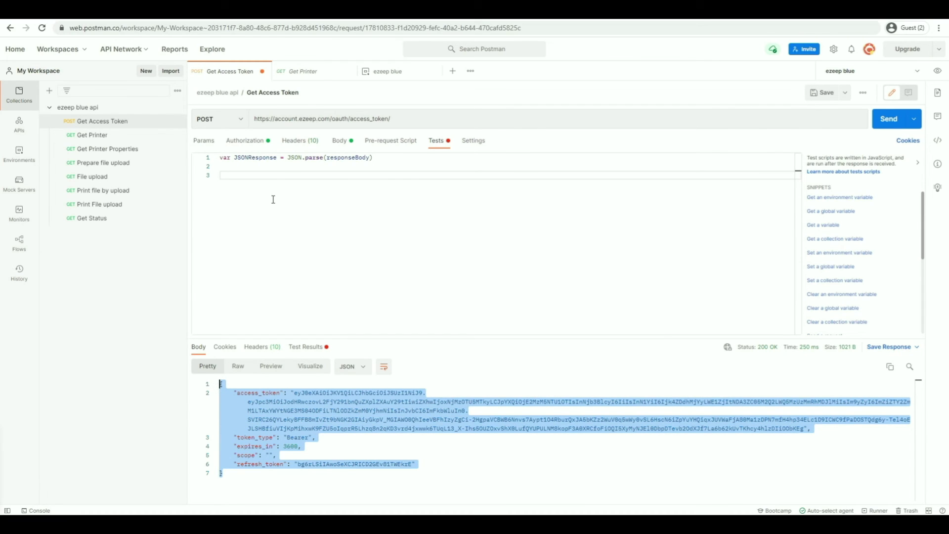
click(290, 201)
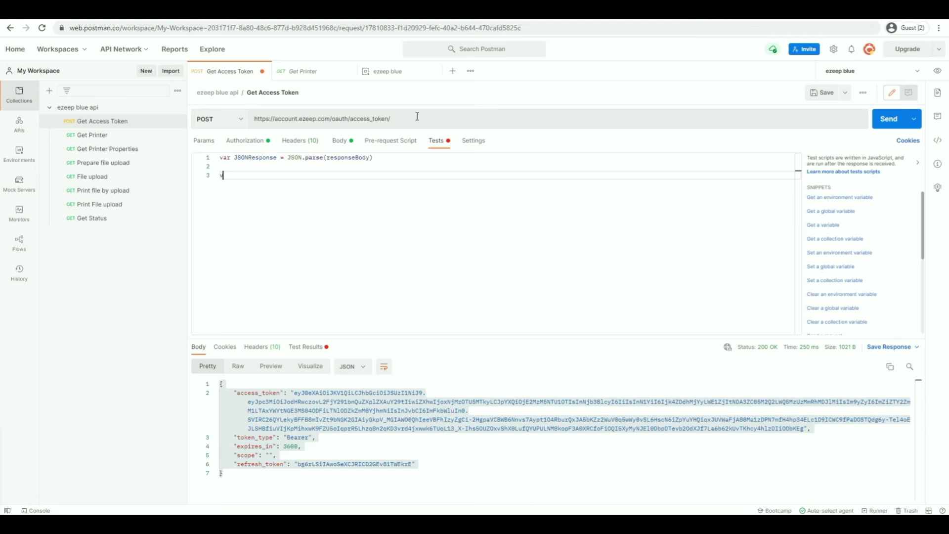
text(var accessToken = js)
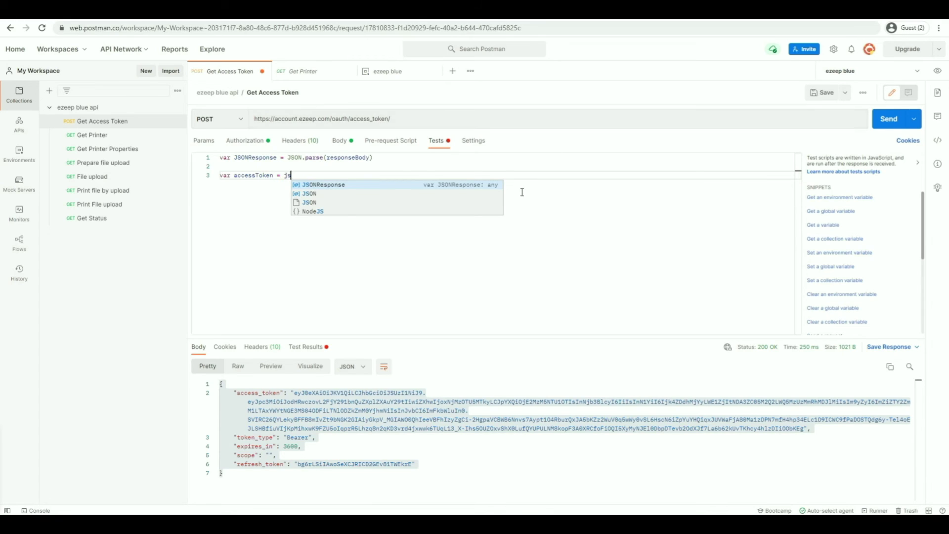
click(425, 184)
text(.)
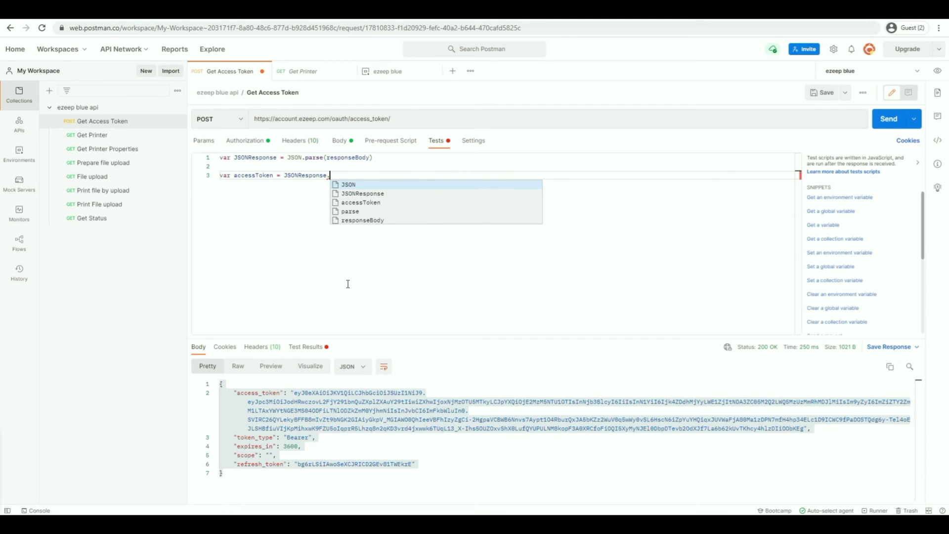
text(access_token)
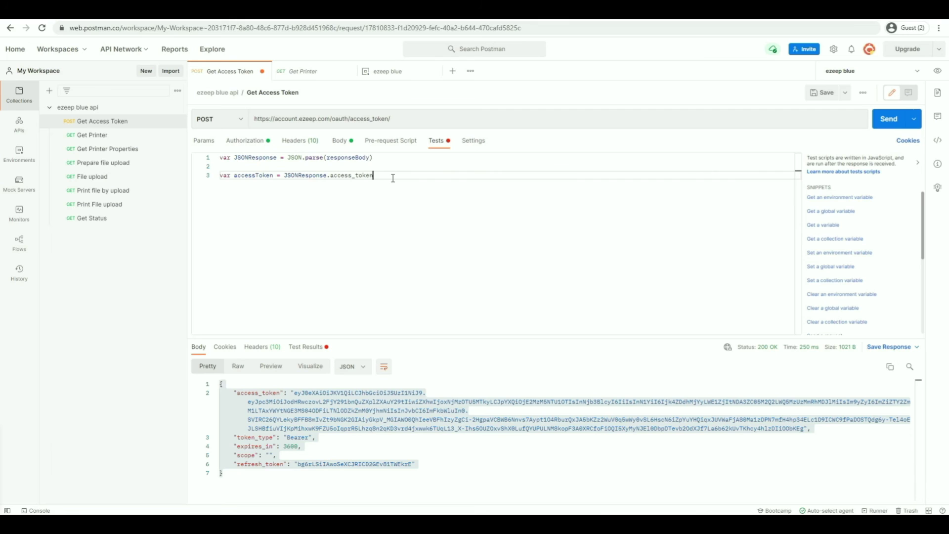
key(Return)
key(Return)
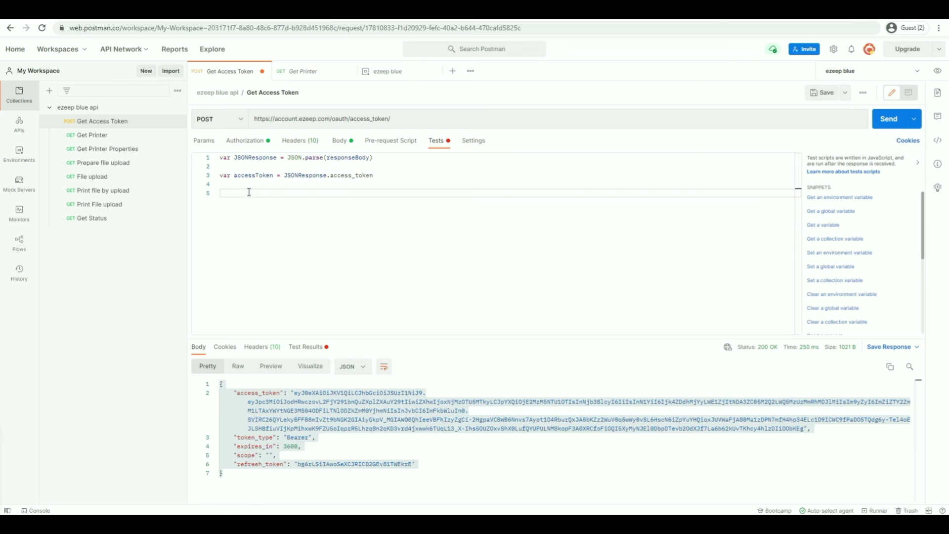
key(Return)
key(Return)
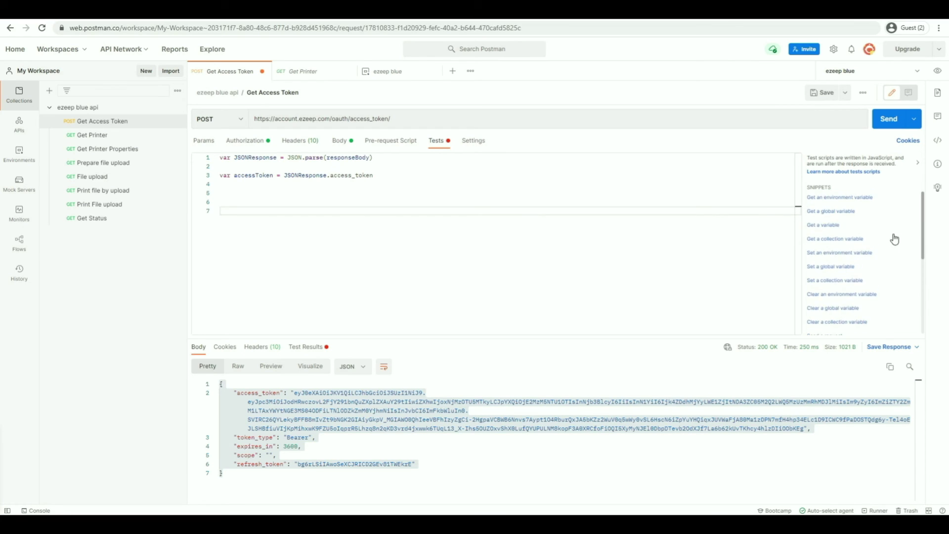
Step: Insert the snippet for setting an environment variable into the test script and change its variable key to access_token
click(847, 255)
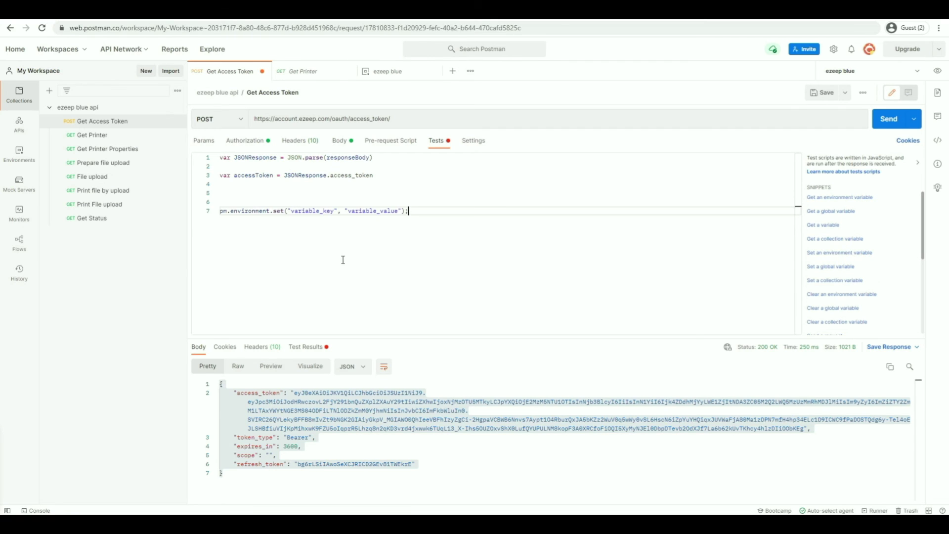
click(335, 211)
key(BackSpace)
key(BackSpace)
key(BackSpace)
key(BackSpace)
key(BackSpace)
key(BackSpace)
key(BackSpace)
key(BackSpace)
key(BackSpace)
key(BackSpace)
key(BackSpace)
key(BackSpace)
text(v)
key(BackSpace)
text(acce)
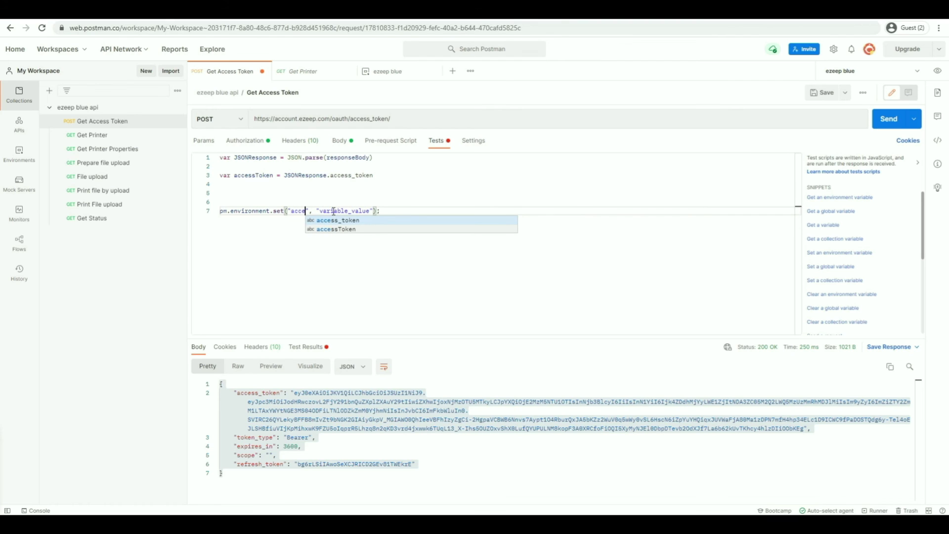
key(Return)
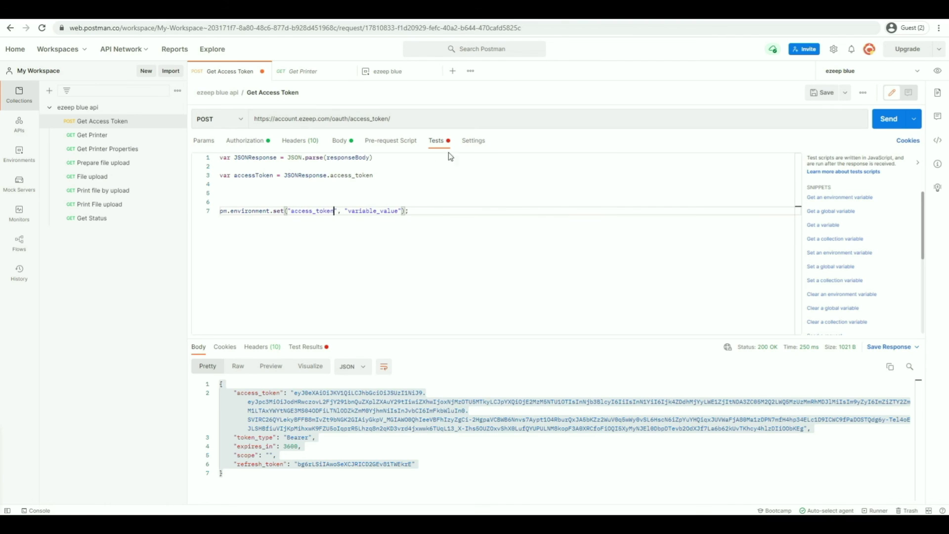
Step: Replace the "variable_value" placeholder in the pm.environment.set call with the accessToken variable
key(BackSpace)
key(BackSpace)
key(BackSpace)
key(BackSpace)
key(BackSpace)
key(BackSpace)
key(BackSpace)
key(BackSpace)
key(BackSpace)
key(BackSpace)
key(BackSpace)
key(BackSpace)
key(BackSpace)
key(BackSpace)
key(BackSpace)
key(BackSpace)
text(acc)
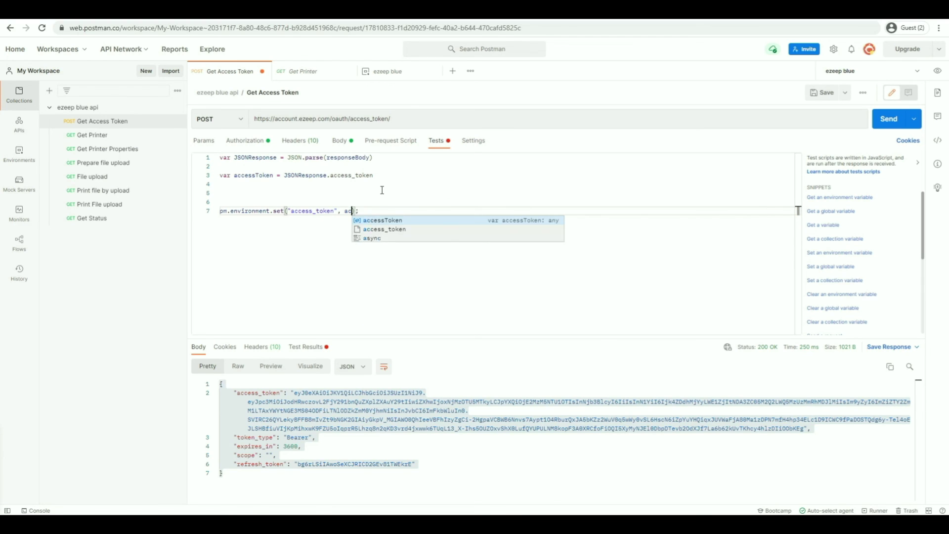
key(Return)
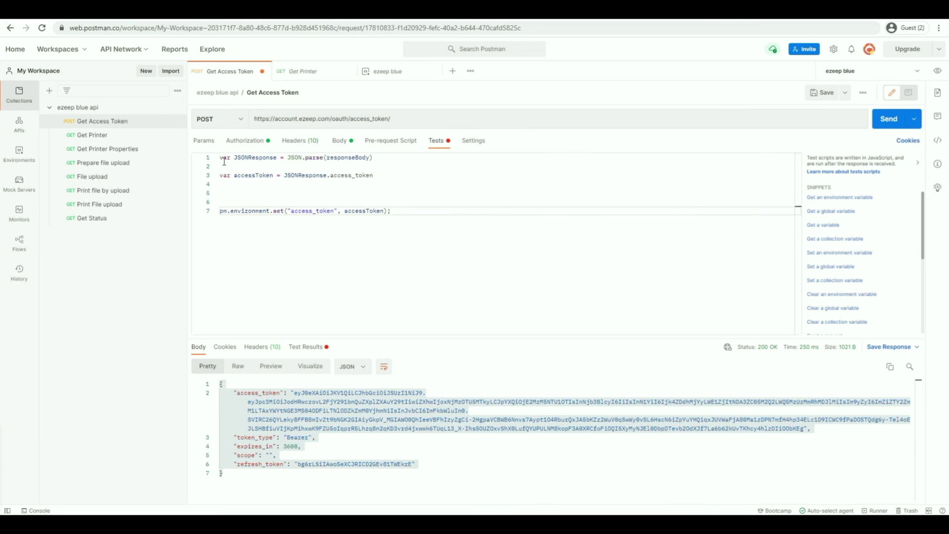
drag(374, 175, 221, 177)
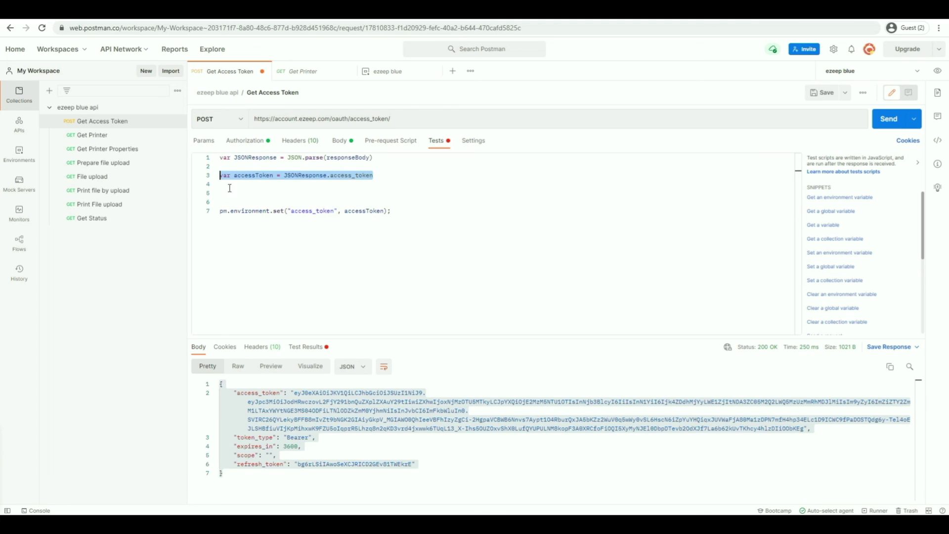
drag(383, 211, 220, 202)
click(447, 258)
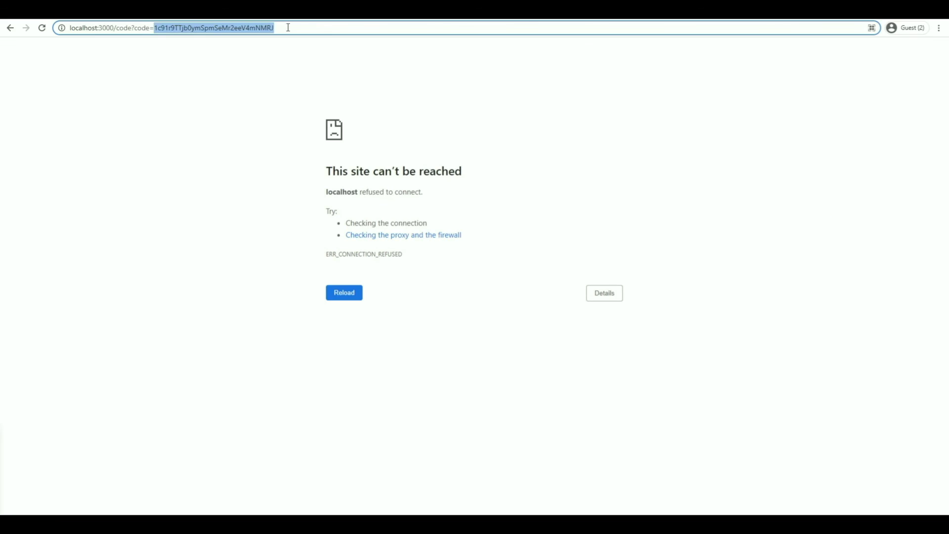
Step: Load the copied ezeep authorize URL in the localhost browser tab and copy the new authorization code from the redirected address
right_click(91, 26)
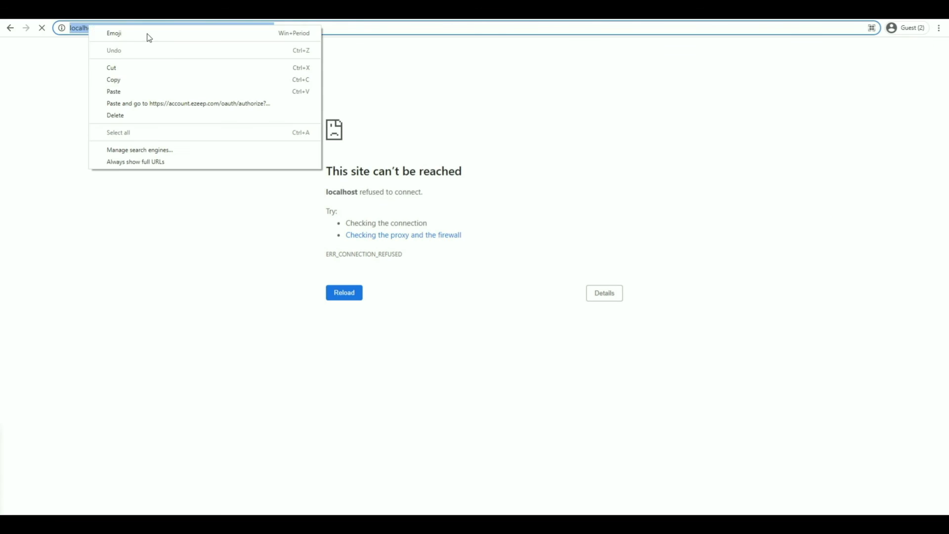
click(170, 89)
key(Return)
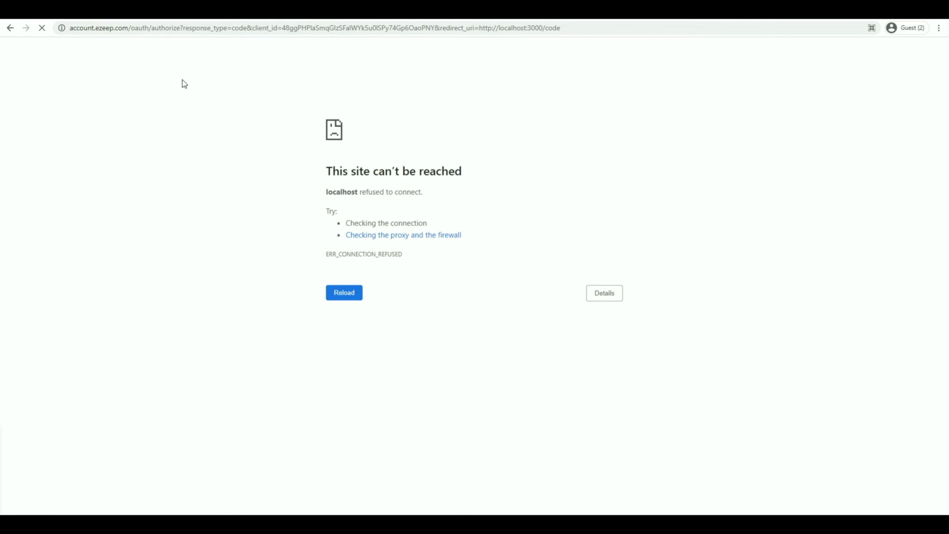
click(258, 29)
drag(270, 28, 154, 28)
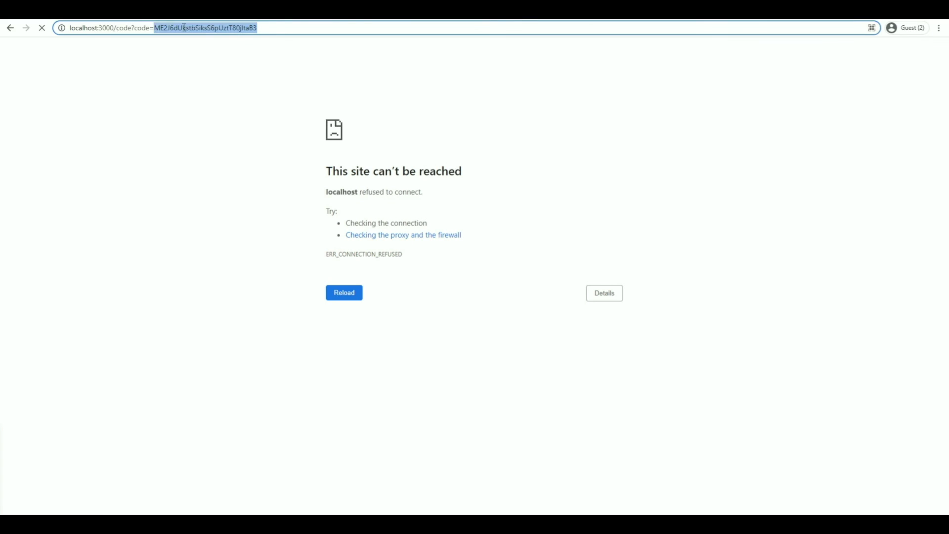
right_click(168, 27)
click(224, 81)
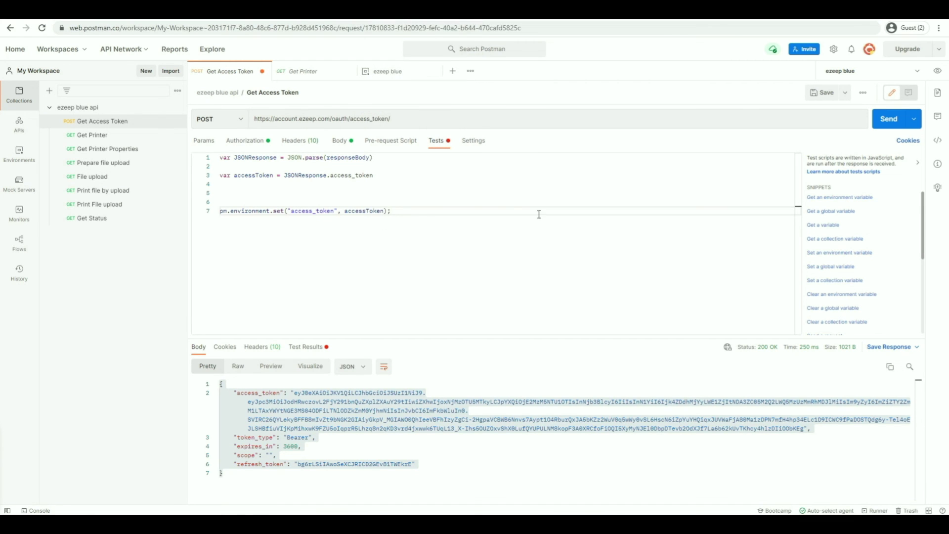
Step: Replace the code parameter's value in the Postman request body with the copied authorization code and send the request
click(355, 147)
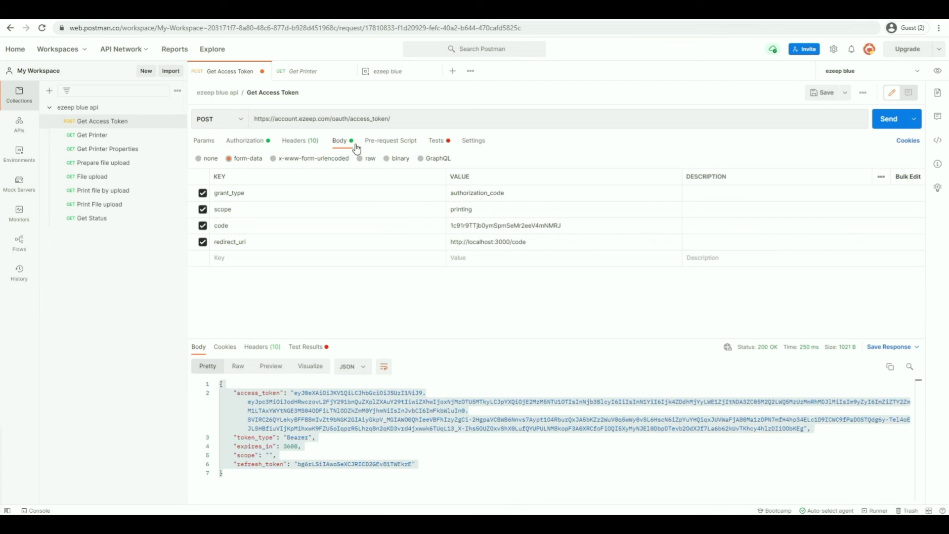
double_click(479, 225)
right_click(481, 223)
click(514, 272)
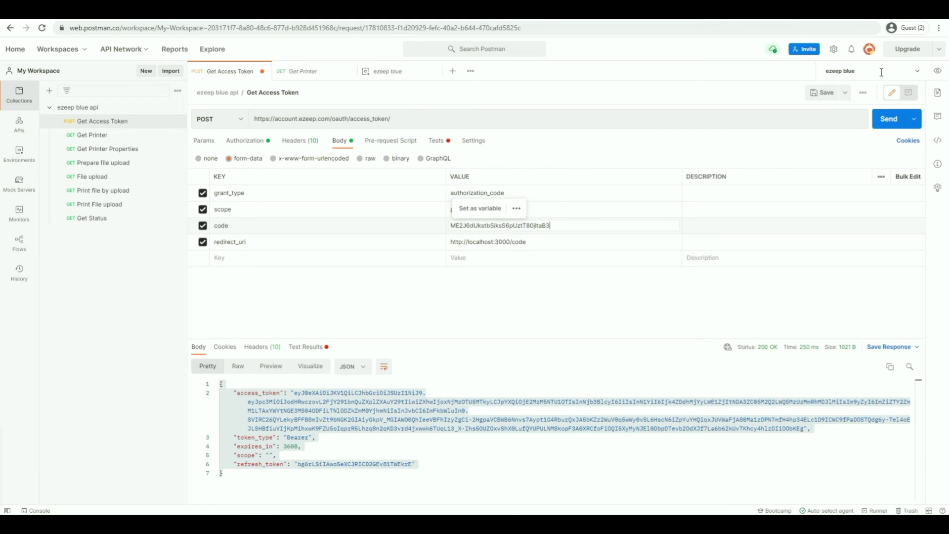
click(890, 121)
click(889, 120)
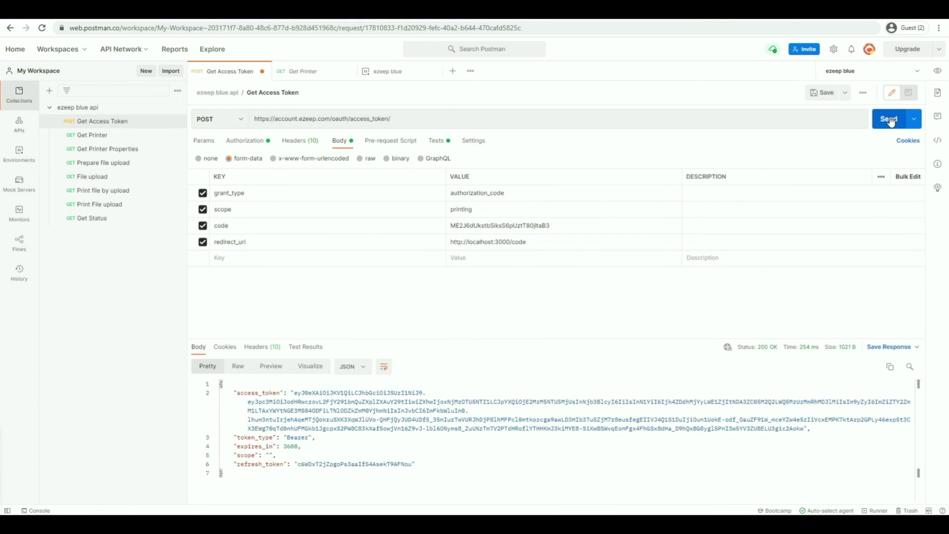
Step: Check the ezeep blue environment's access_token variable in the overview, and save the Get Access Token request
click(942, 72)
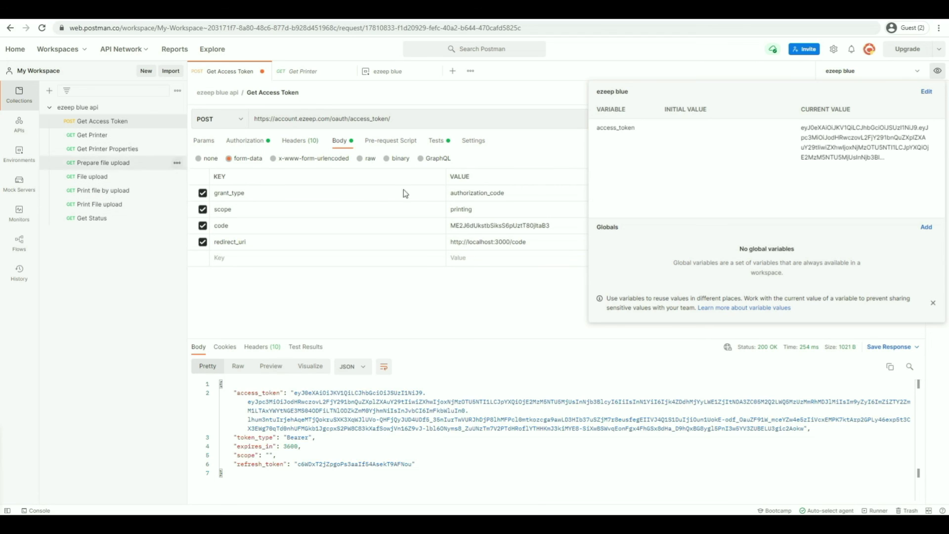
click(934, 142)
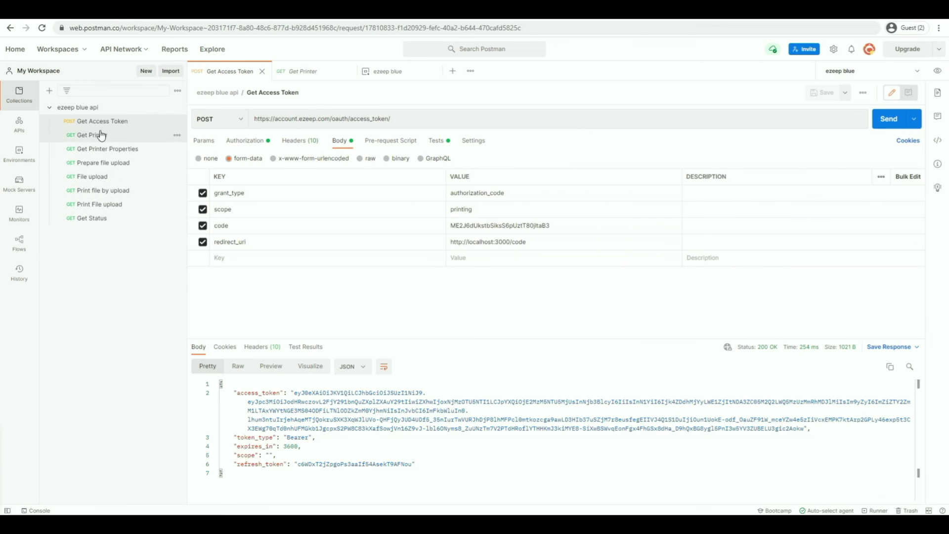